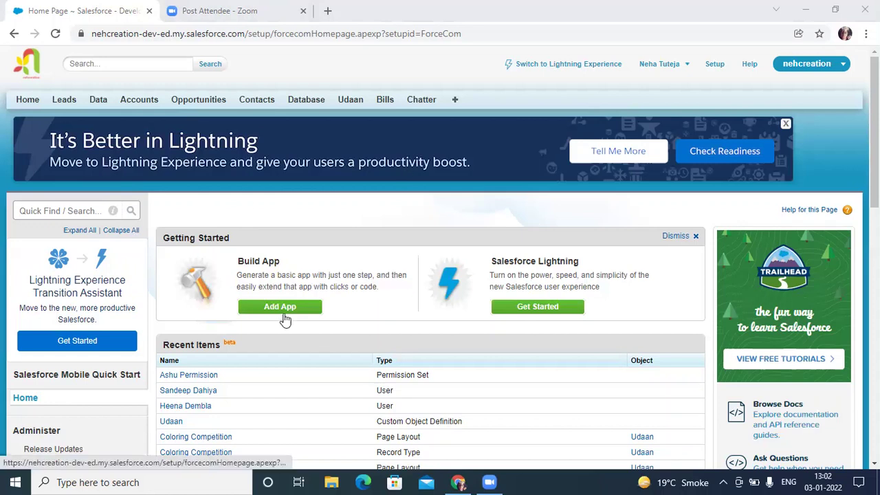
Step: Search Setup for "sto" and open the organization's Storage Usage page
{"action": "left_click", "coordinate": [71, 208]}
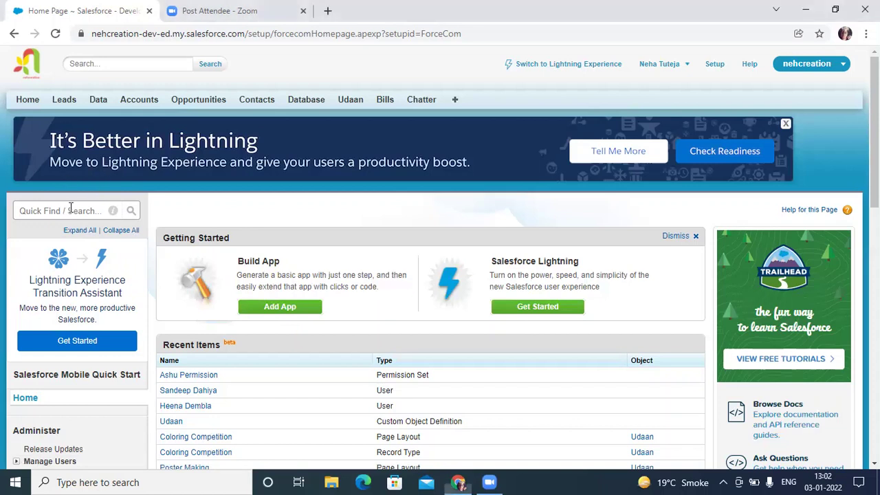
{"action": "left_click", "coordinate": [71, 208]}
{"action": "type", "text": "sto"}
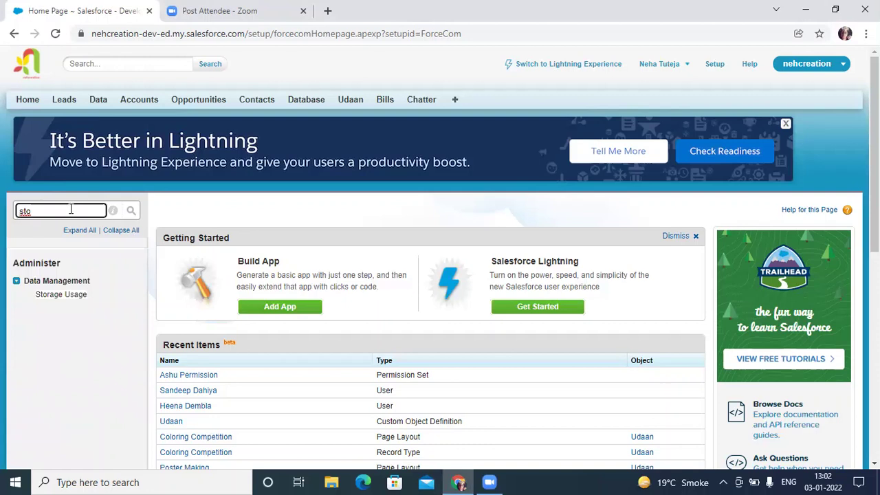
{"action": "left_click", "coordinate": [58, 295]}
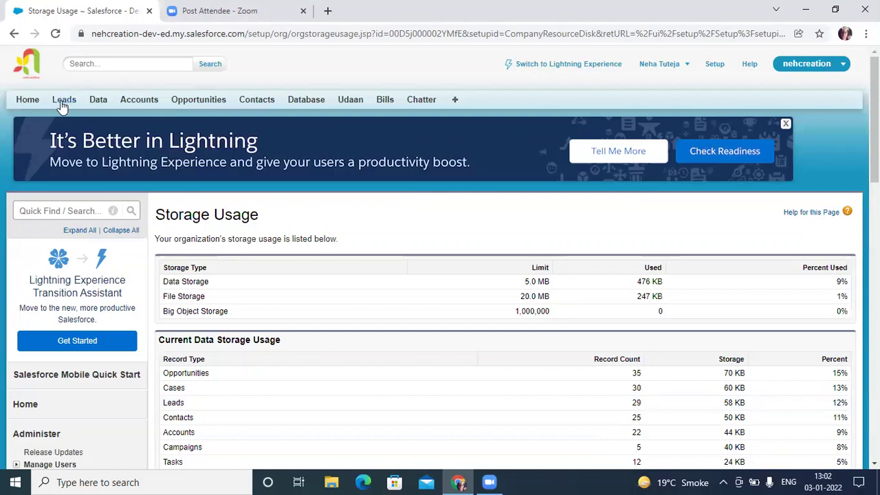
Step: Search Setup for "exp", open the Translation Workbench Export page and enable the Translation Workbench
{"action": "left_click", "coordinate": [53, 209]}
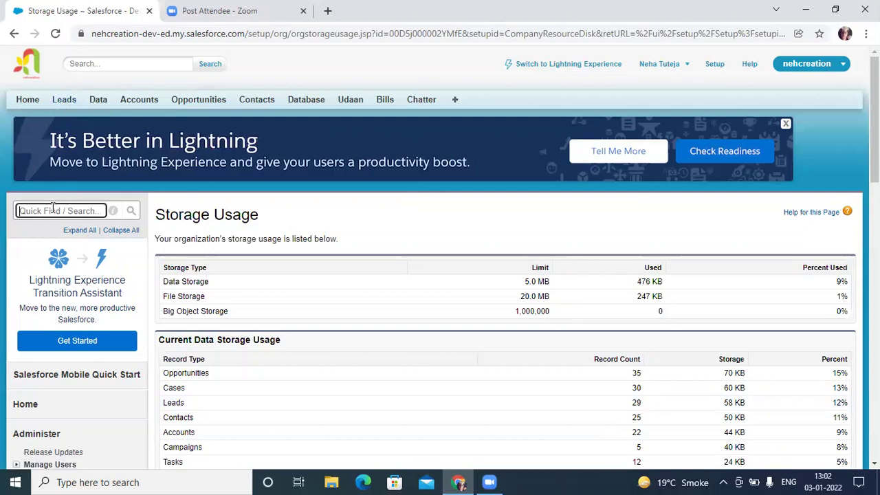
{"action": "type", "text": "ex"}
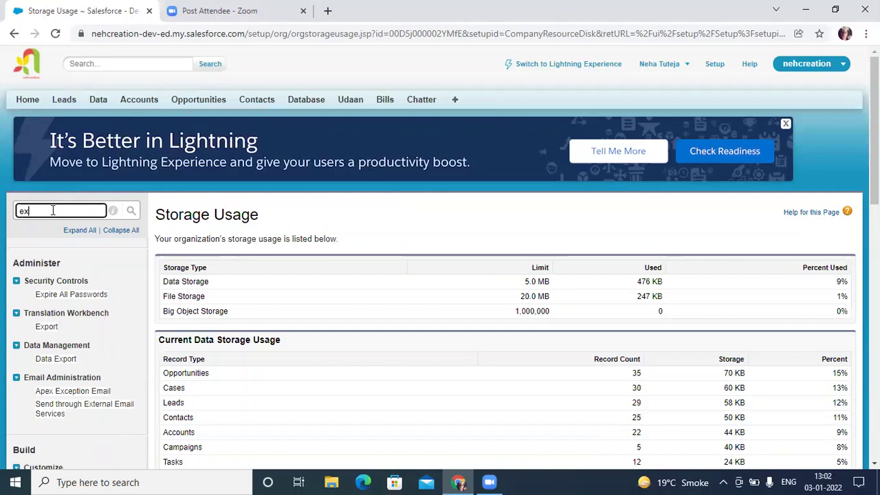
{"action": "type", "text": "pr"}
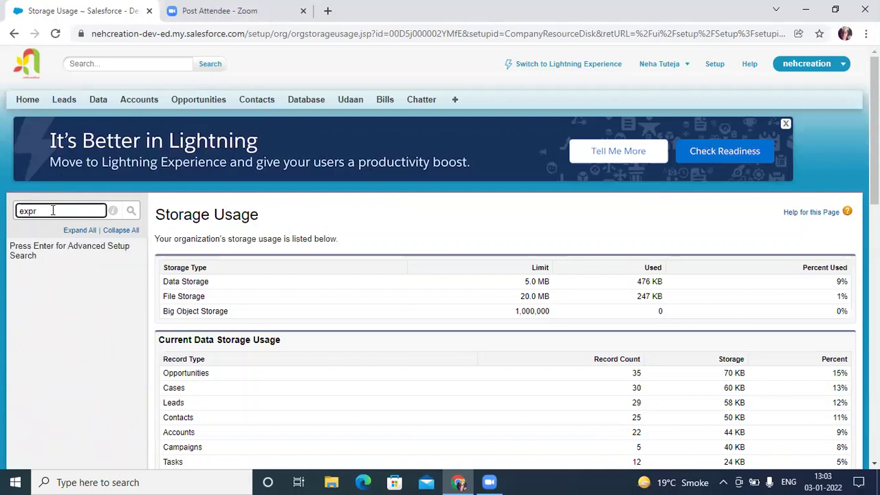
{"action": "key", "text": "BackSpace"}
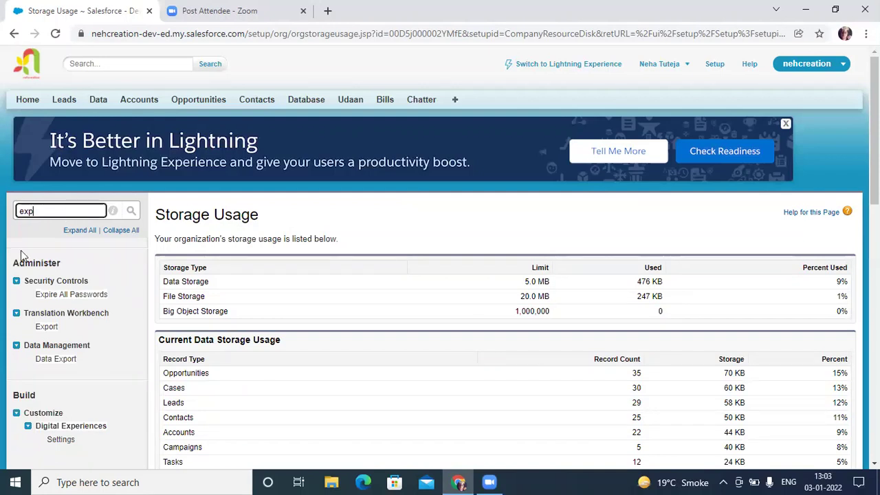
{"action": "left_click", "coordinate": [42, 329]}
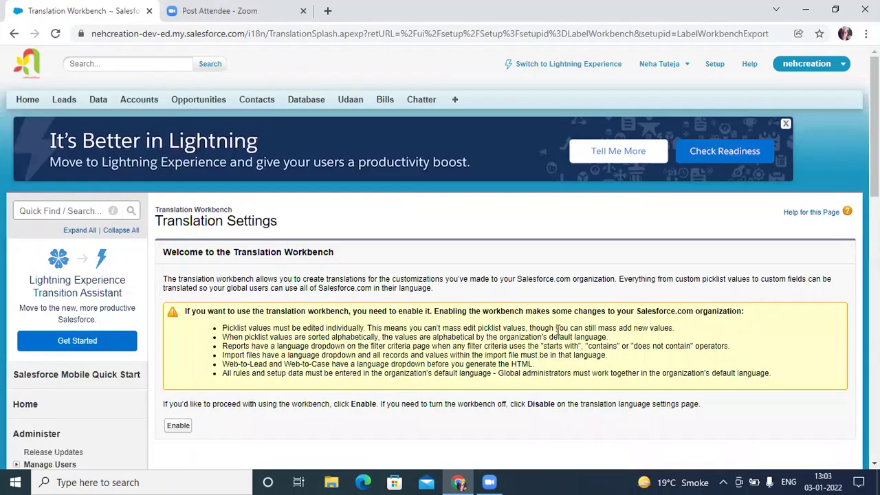
{"action": "left_click", "coordinate": [178, 426]}
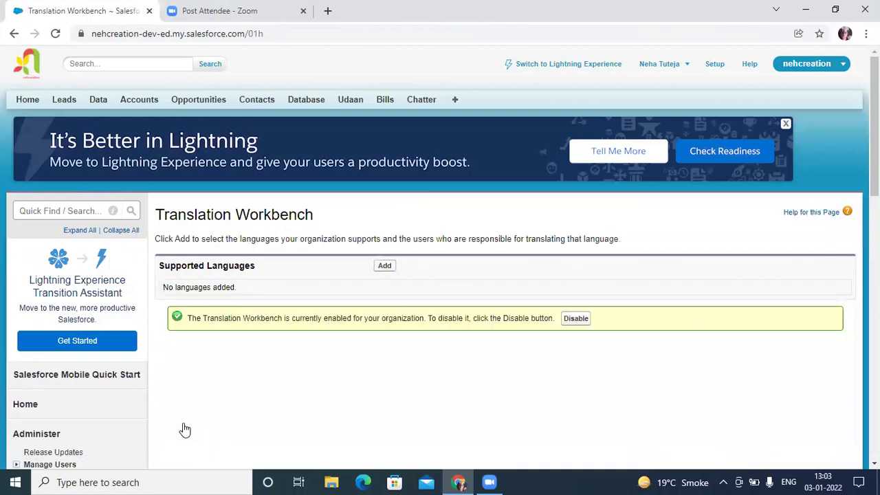
Step: Find Data Export under Data Management by searching Setup for "exp", and begin configuring an immediate export
{"action": "scroll", "coordinate": [515, 355], "scroll_direction": "down", "scroll_amount": 3}
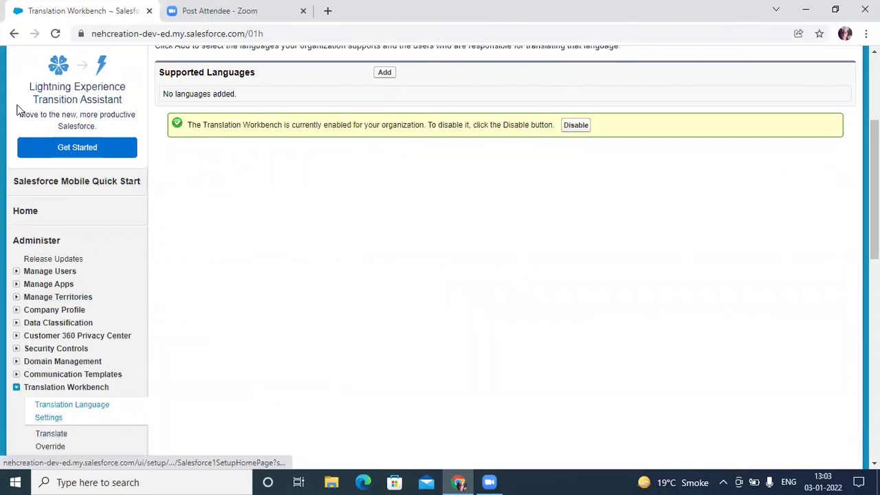
{"action": "scroll", "coordinate": [17, 120], "scroll_direction": "up", "scroll_amount": 3}
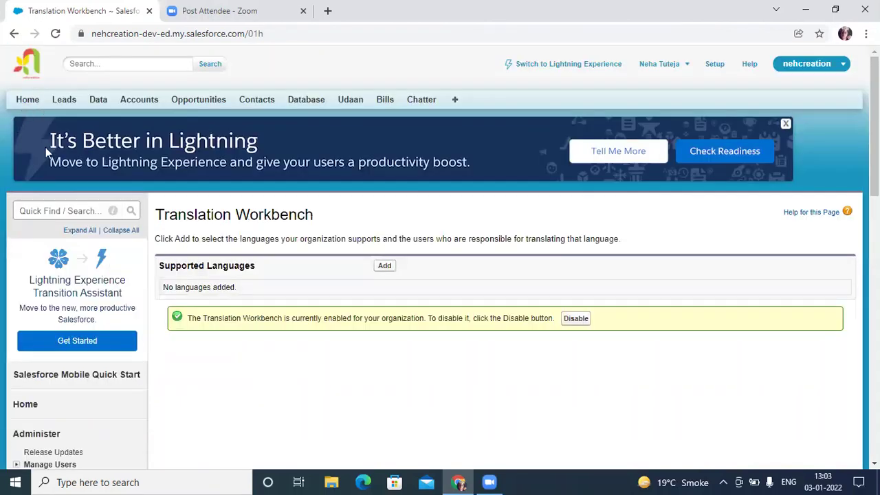
{"action": "left_click", "coordinate": [33, 212]}
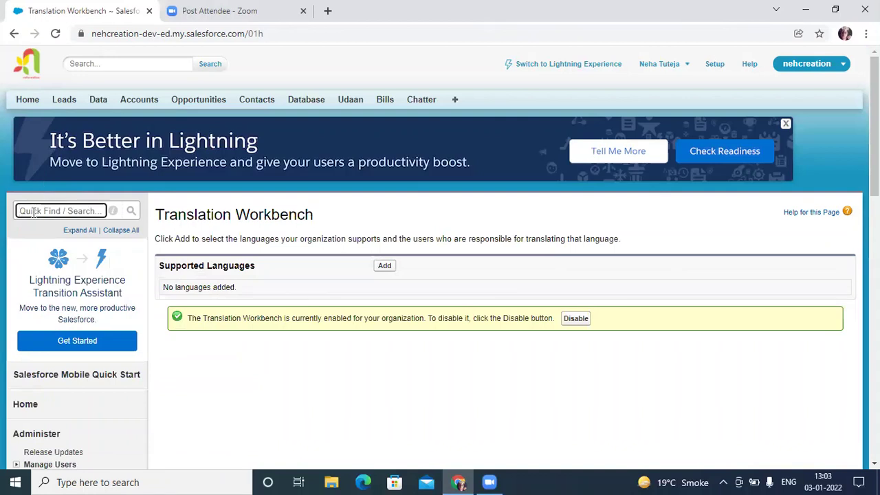
{"action": "type", "text": "exp"}
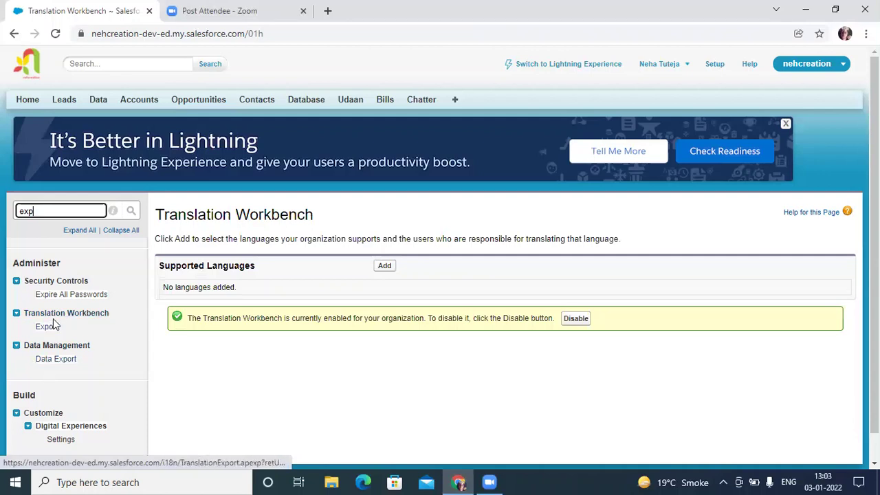
{"action": "left_click", "coordinate": [51, 360]}
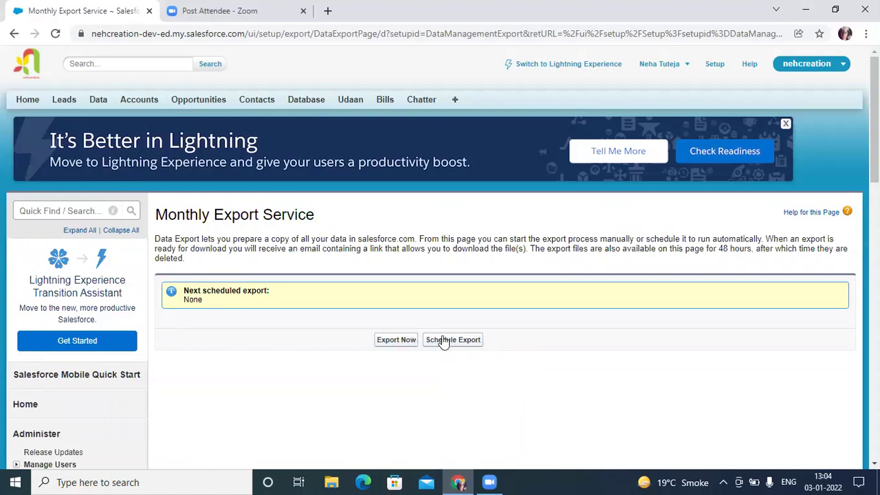
{"action": "left_click", "coordinate": [403, 345]}
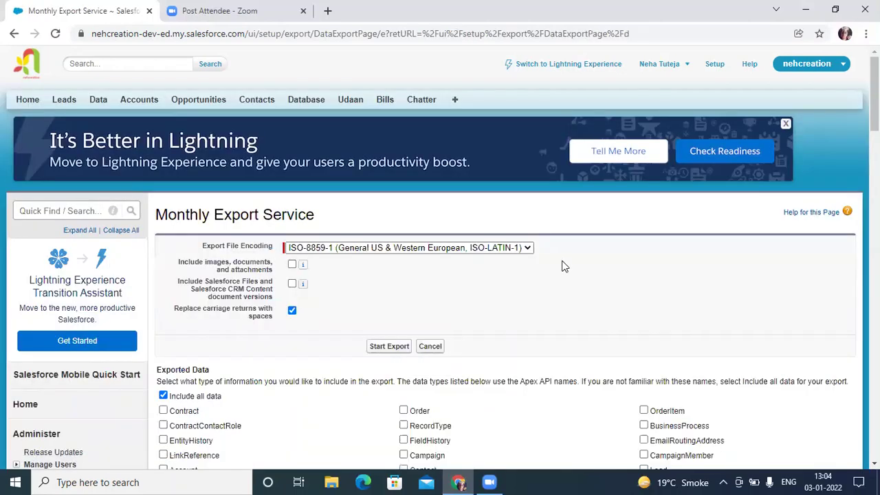
Step: Look through the available export file encodings without changing the ISO-8859-1 selection
{"action": "scroll", "coordinate": [564, 261], "scroll_direction": "down", "scroll_amount": 3}
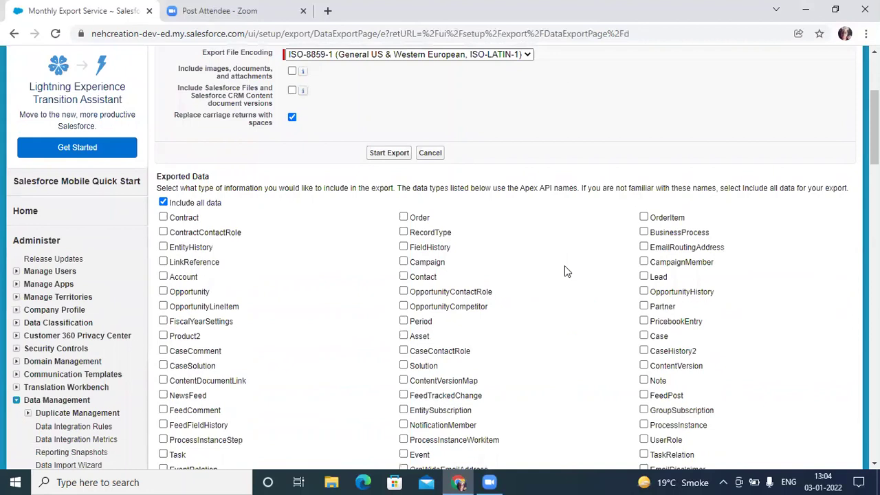
{"action": "left_click", "coordinate": [511, 54]}
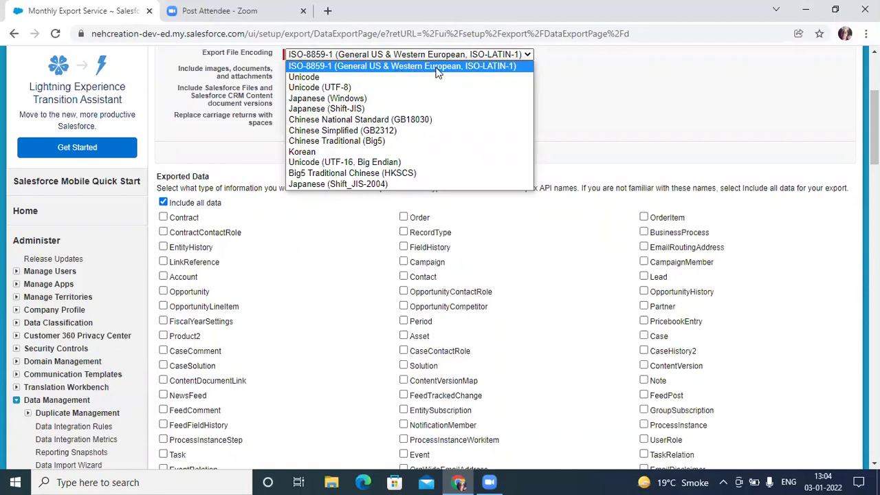
{"action": "left_click", "coordinate": [620, 88]}
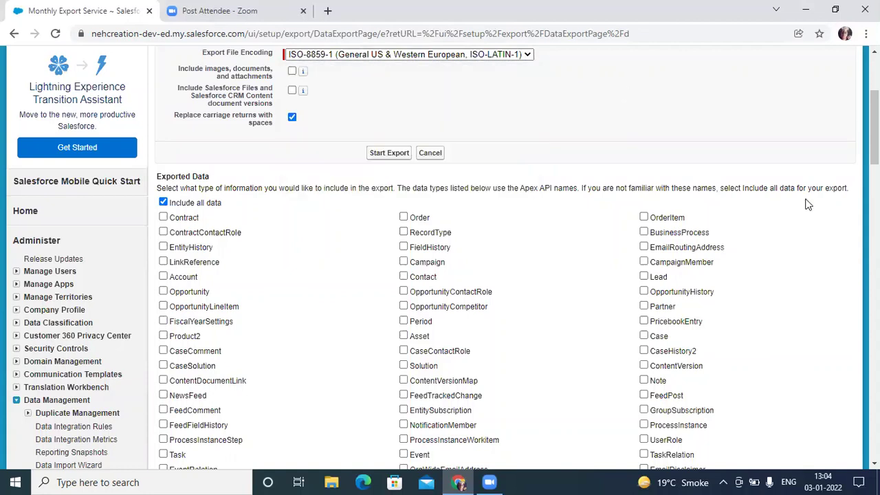
Step: Select Lead and Data__c as the only exported data types and start the export
{"action": "left_click", "coordinate": [644, 278]}
{"action": "scroll", "coordinate": [683, 363], "scroll_direction": "down", "scroll_amount": 5}
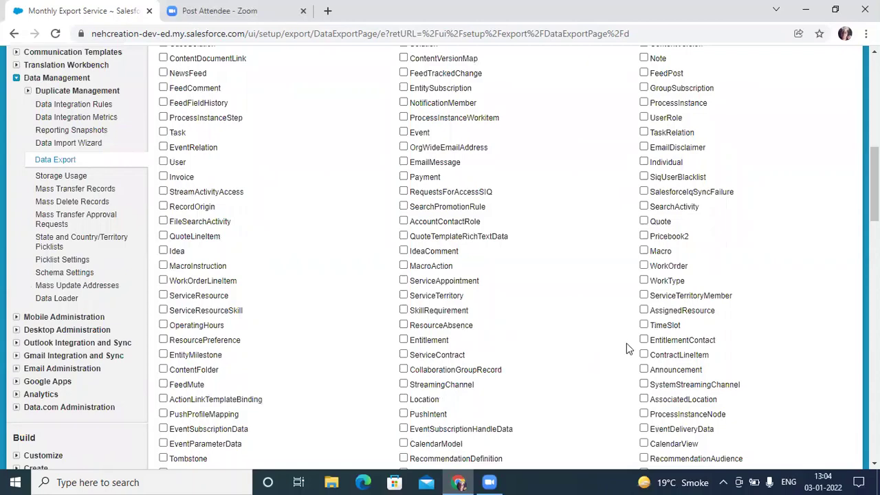
{"action": "scroll", "coordinate": [626, 344], "scroll_direction": "down", "scroll_amount": 6}
{"action": "scroll", "coordinate": [666, 359], "scroll_direction": "down", "scroll_amount": 6}
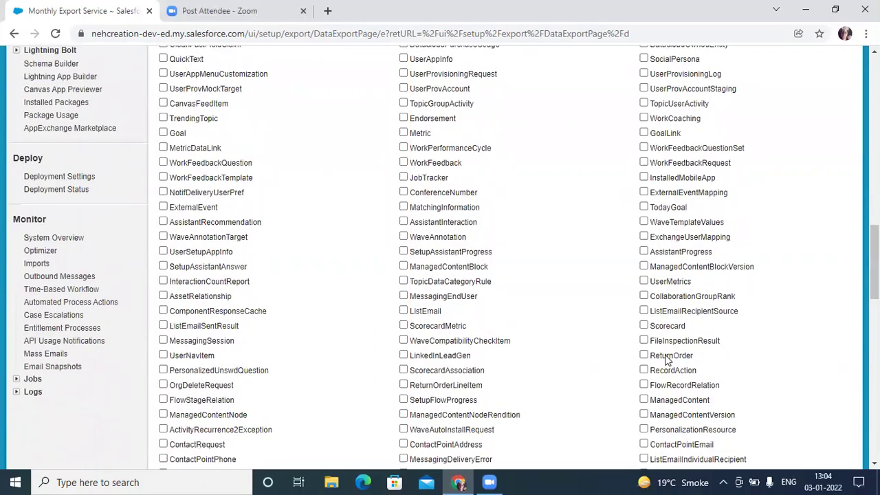
{"action": "scroll", "coordinate": [661, 361], "scroll_direction": "down", "scroll_amount": 4}
{"action": "scroll", "coordinate": [661, 362], "scroll_direction": "down", "scroll_amount": 5}
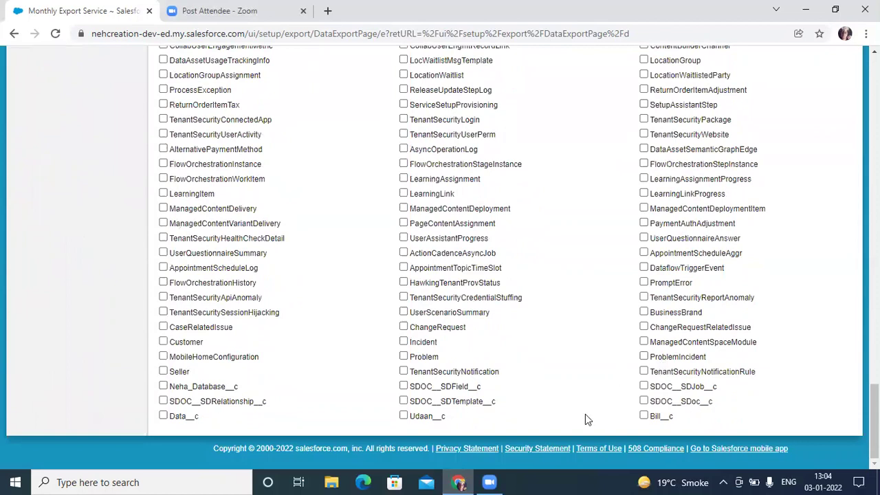
{"action": "left_click", "coordinate": [163, 416]}
{"action": "left_click_drag", "start_coordinate": [875, 416], "coordinate": [874, 90]}
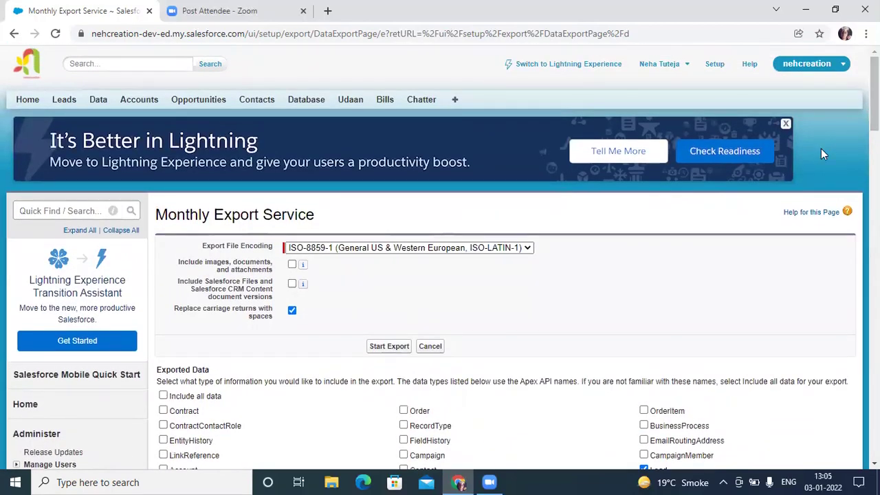
{"action": "left_click", "coordinate": [382, 351]}
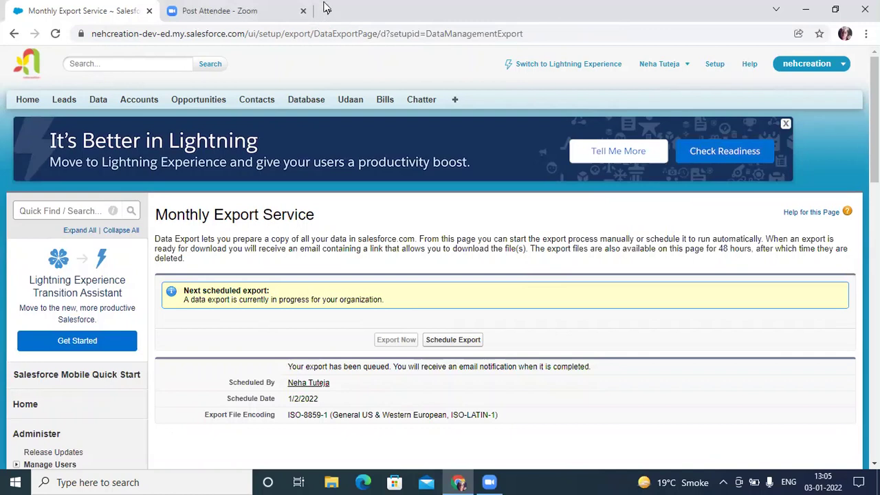
Step: Switch to Gmail in a new browser tab from the Google apps list
{"action": "left_click", "coordinate": [326, 9]}
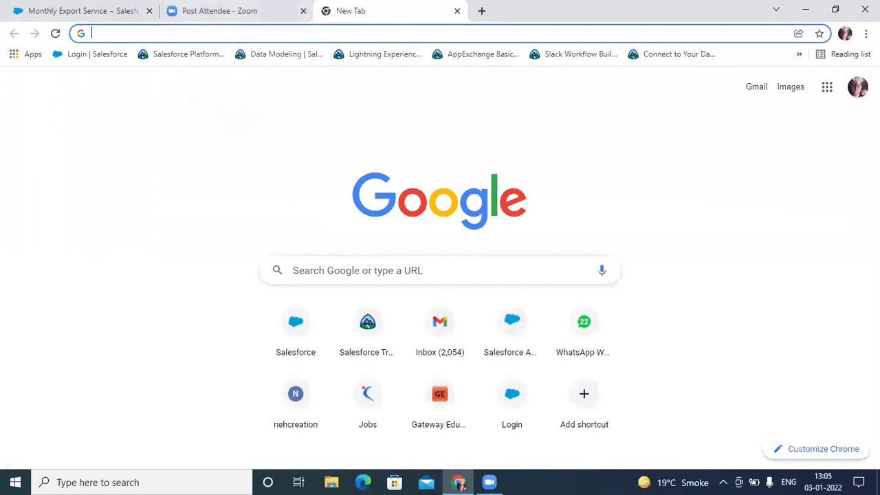
{"action": "left_click", "coordinate": [857, 87]}
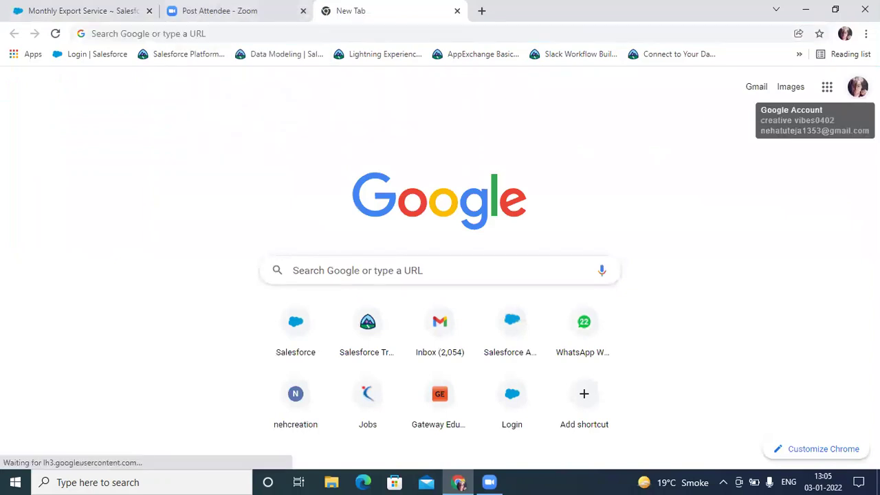
{"action": "left_click", "coordinate": [796, 88]}
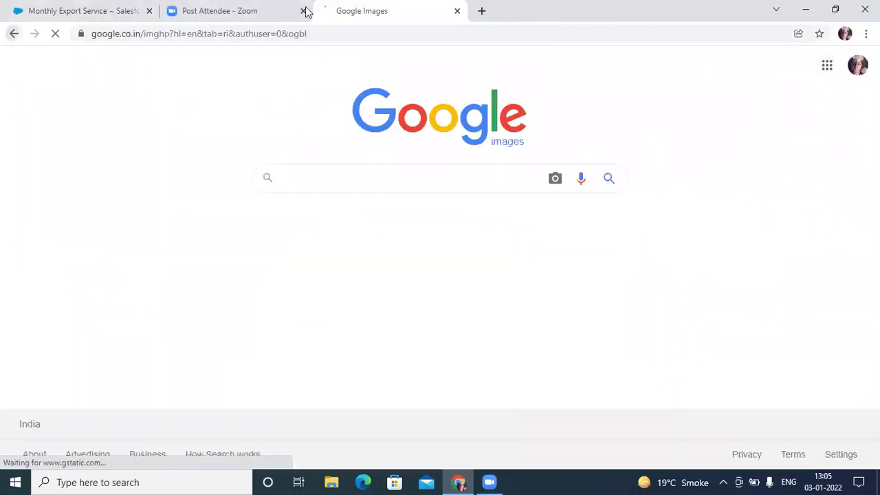
{"action": "left_click", "coordinate": [11, 33]}
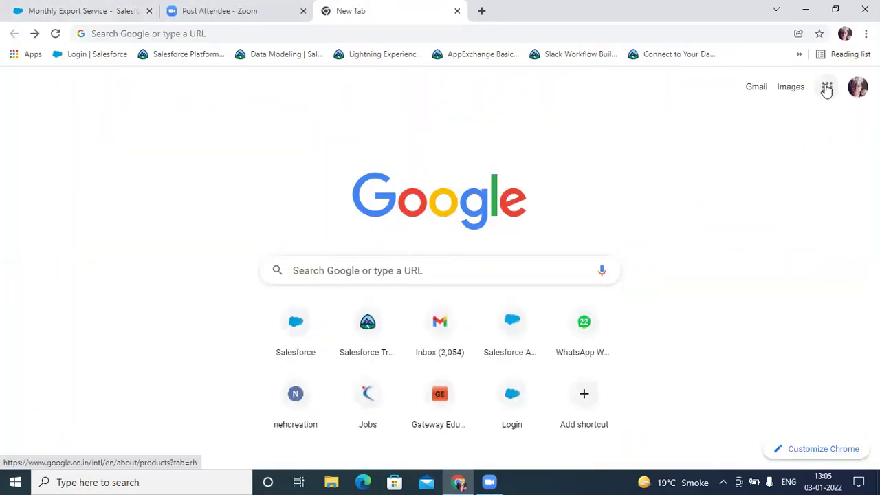
{"action": "left_click", "coordinate": [827, 86]}
{"action": "left_click", "coordinate": [713, 267]}
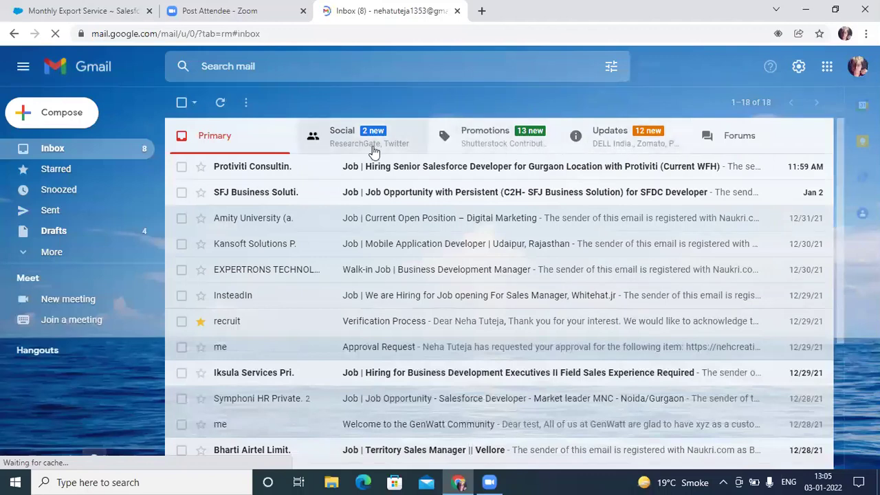
Step: Check the Updates, Promotions and Primary inbox categories for the export notification e-mail, and reload the mailbox
{"action": "left_click", "coordinate": [646, 135]}
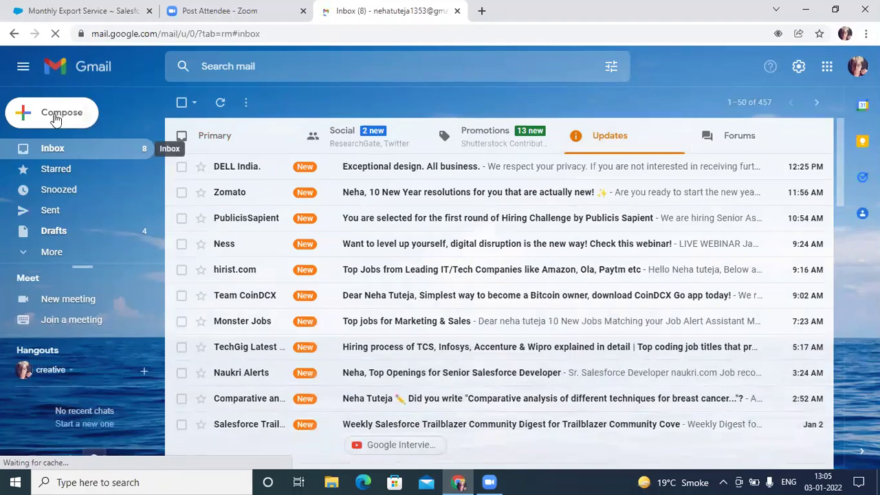
{"action": "left_click", "coordinate": [60, 151]}
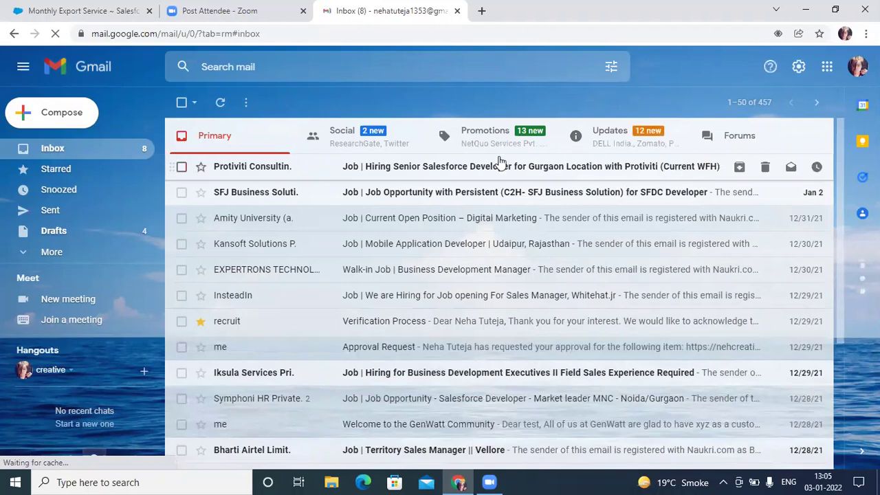
{"action": "left_click", "coordinate": [481, 144]}
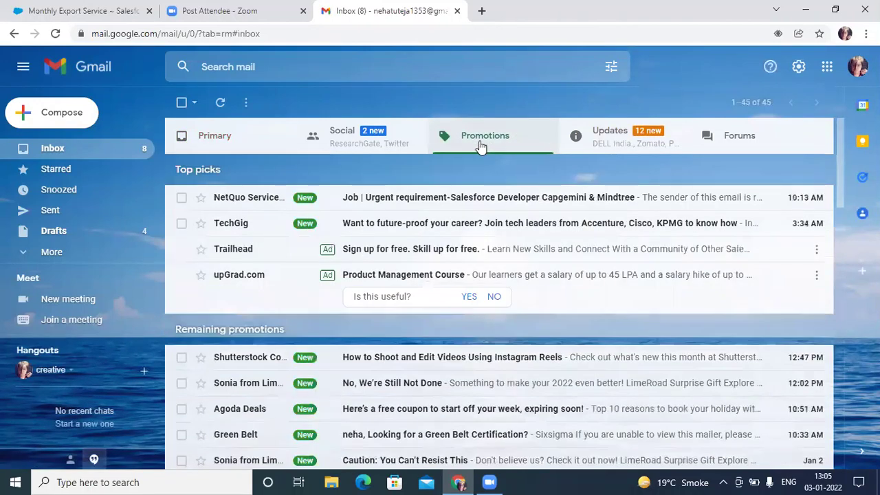
{"action": "left_click", "coordinate": [644, 146]}
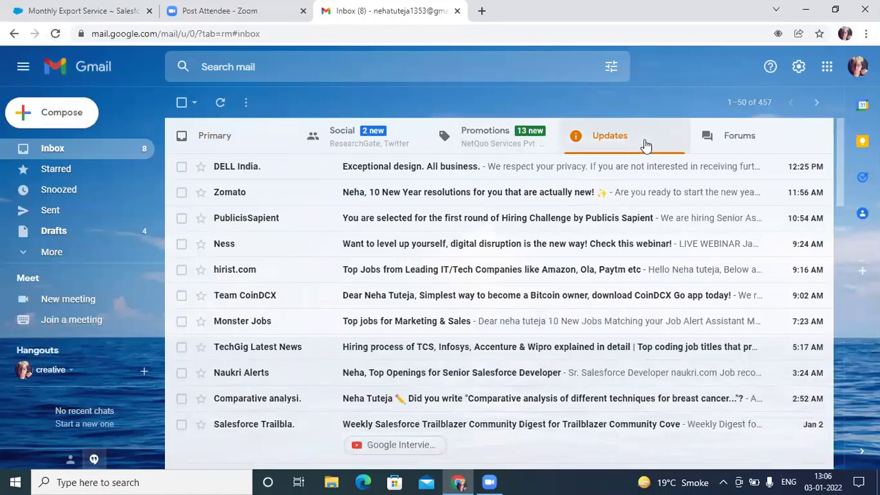
{"action": "left_click", "coordinate": [232, 145]}
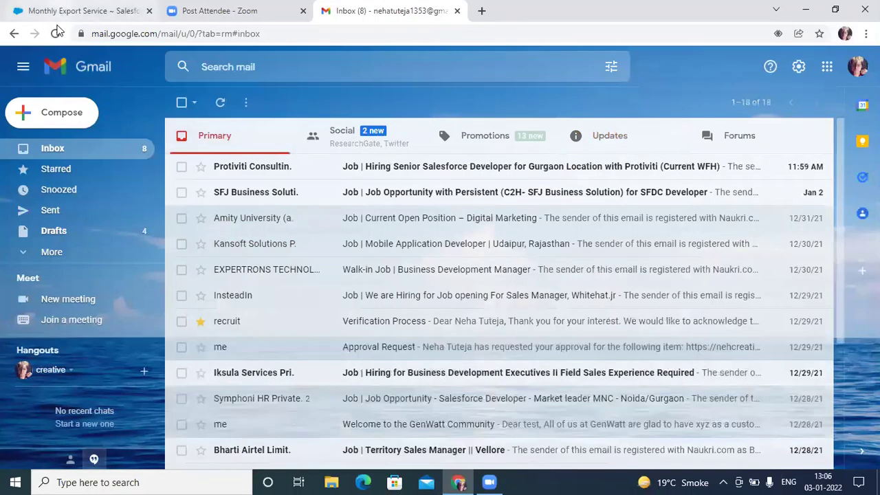
{"action": "left_click", "coordinate": [57, 34]}
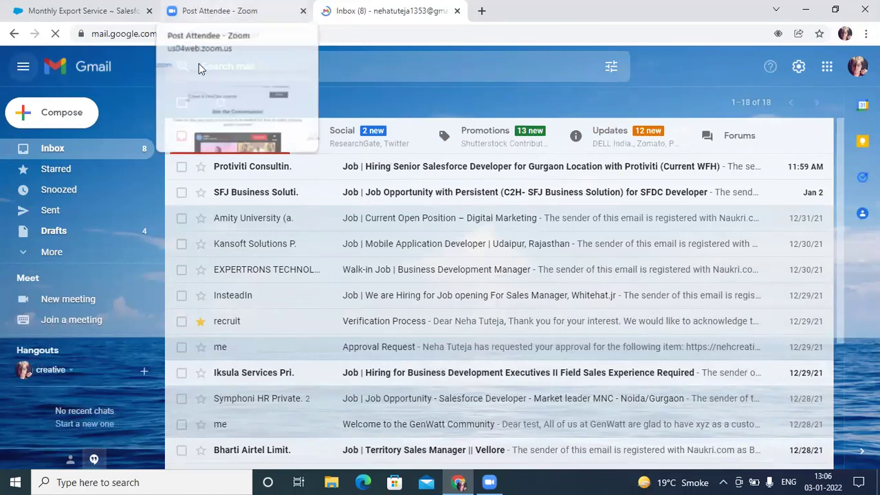
{"action": "scroll", "coordinate": [245, 217], "scroll_direction": "down", "scroll_amount": 3}
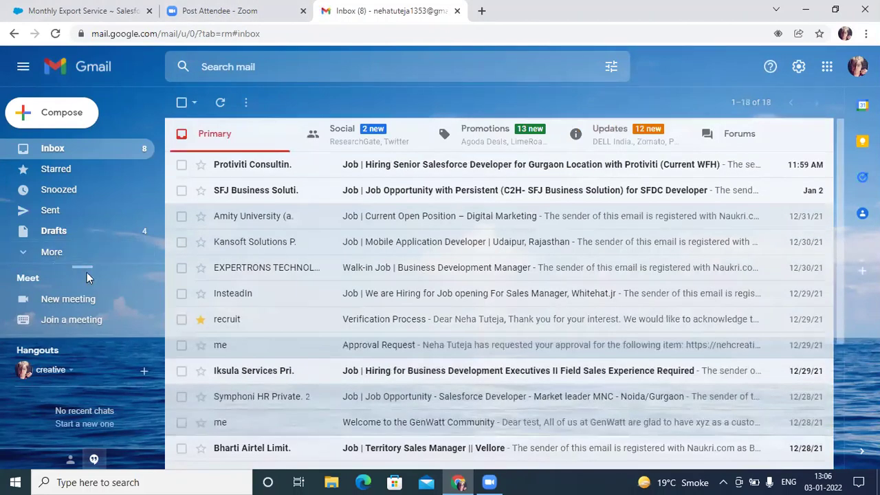
Step: Expand the mail folder list and check the Spam folder for the data export notification e-mail
{"action": "left_click", "coordinate": [50, 252]}
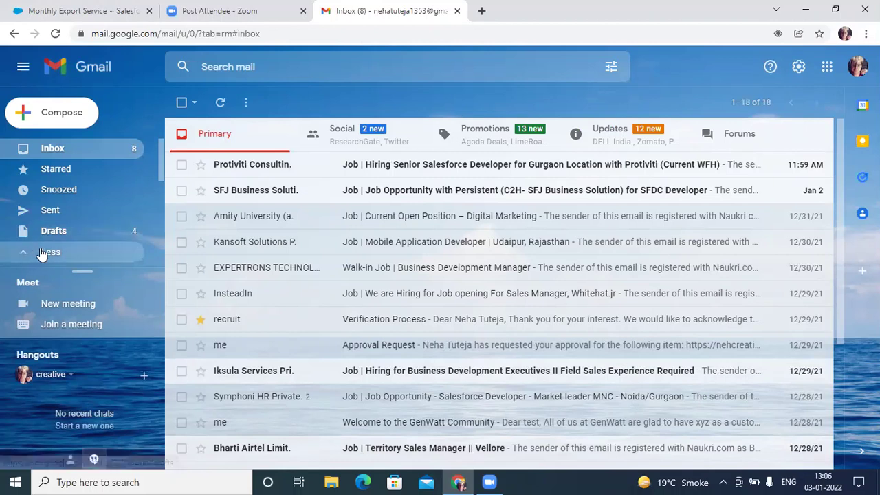
{"action": "left_click", "coordinate": [42, 254]}
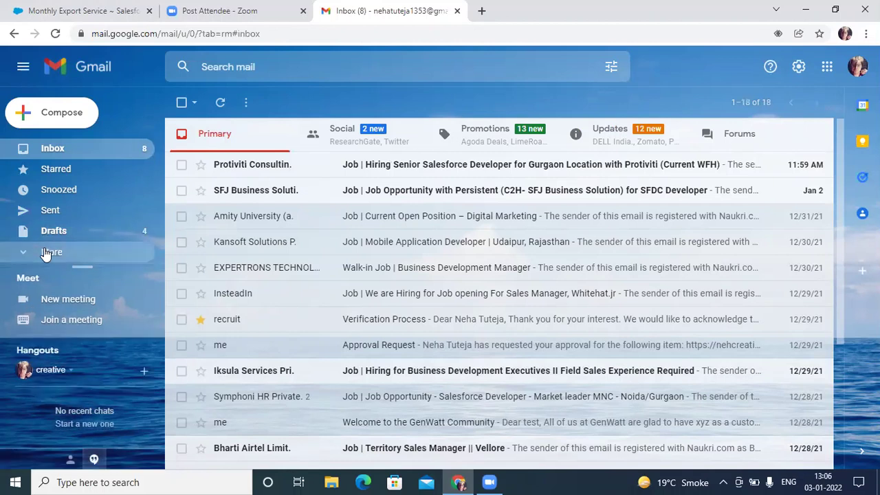
{"action": "left_click", "coordinate": [22, 260]}
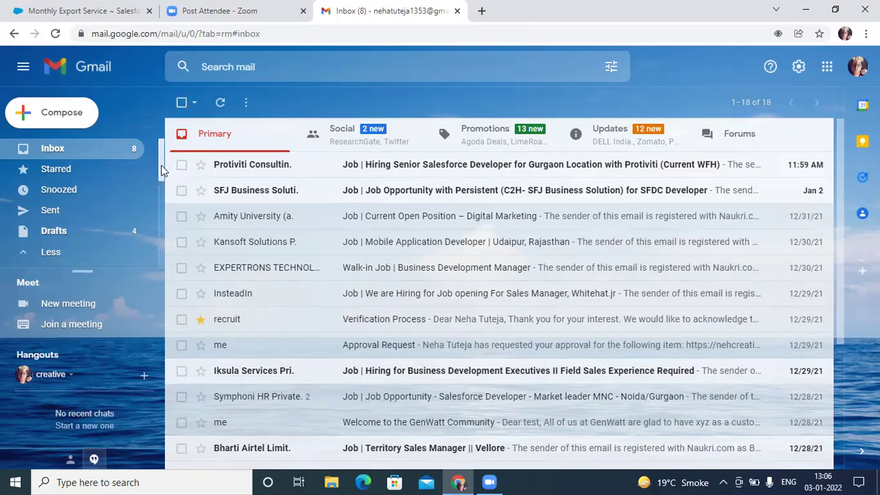
{"action": "scroll", "coordinate": [153, 182], "scroll_direction": "down", "scroll_amount": 2}
{"action": "scroll", "coordinate": [138, 207], "scroll_direction": "down", "scroll_amount": 3}
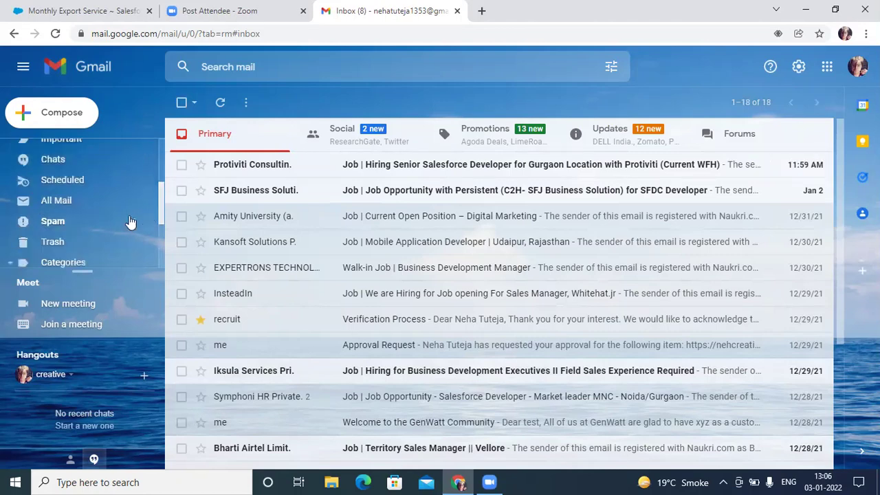
{"action": "left_click", "coordinate": [126, 222]}
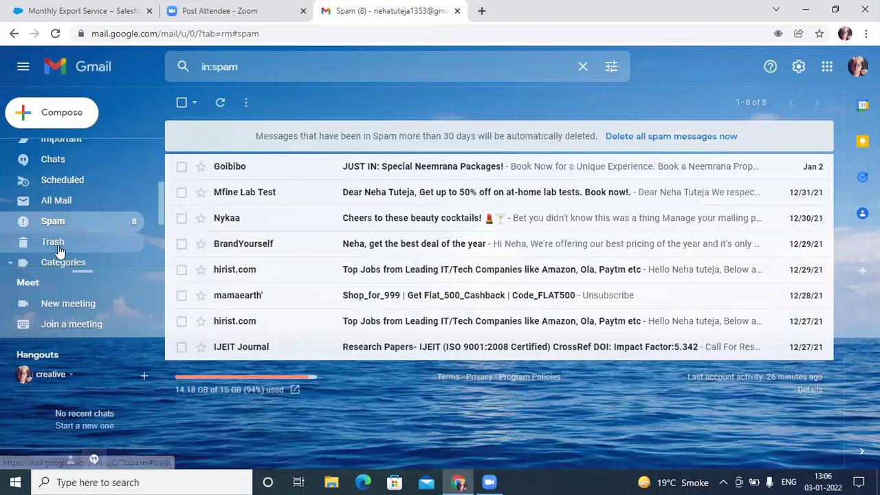
Step: Return to the inbox, recheck the Promotions, Updates and Primary categories for the export notification, and reload the mailbox page
{"action": "scroll", "coordinate": [69, 200], "scroll_direction": "up", "scroll_amount": 5}
{"action": "left_click", "coordinate": [68, 149]}
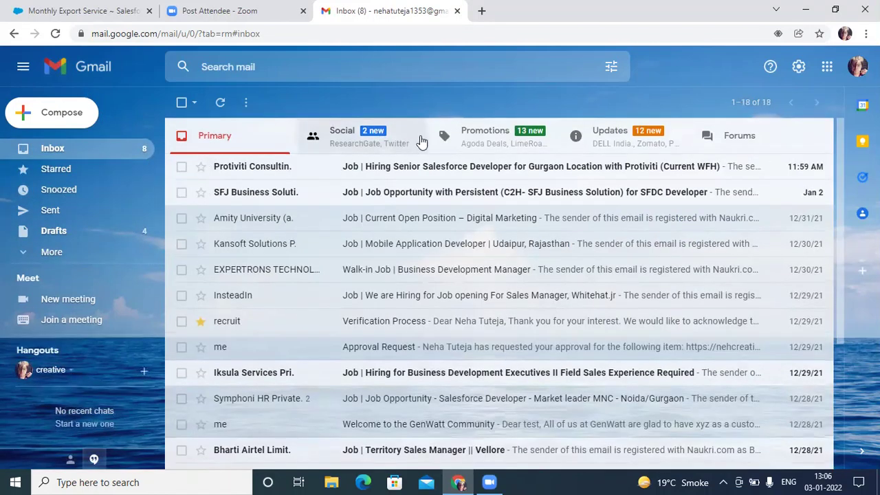
{"action": "left_click", "coordinate": [419, 140]}
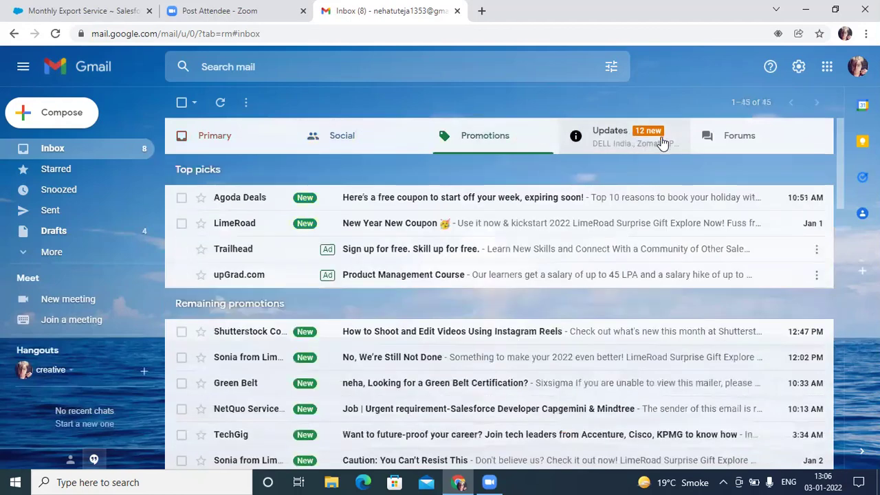
{"action": "left_click", "coordinate": [653, 138]}
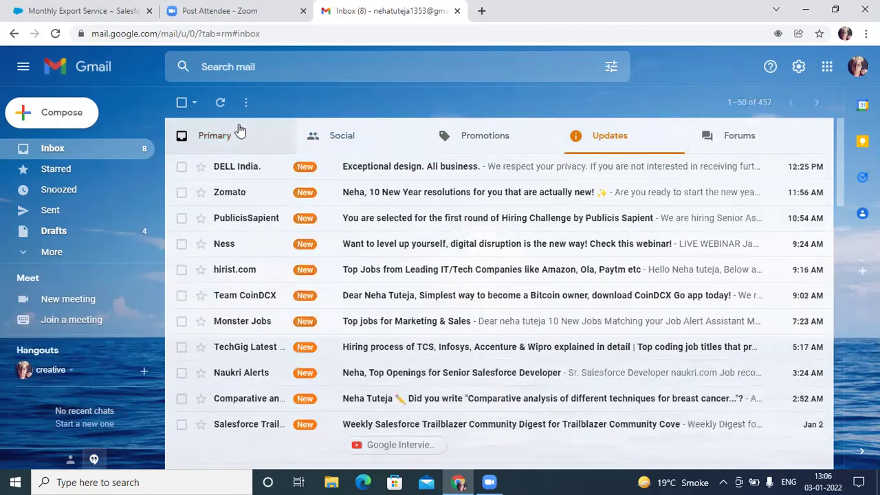
{"action": "left_click", "coordinate": [201, 136]}
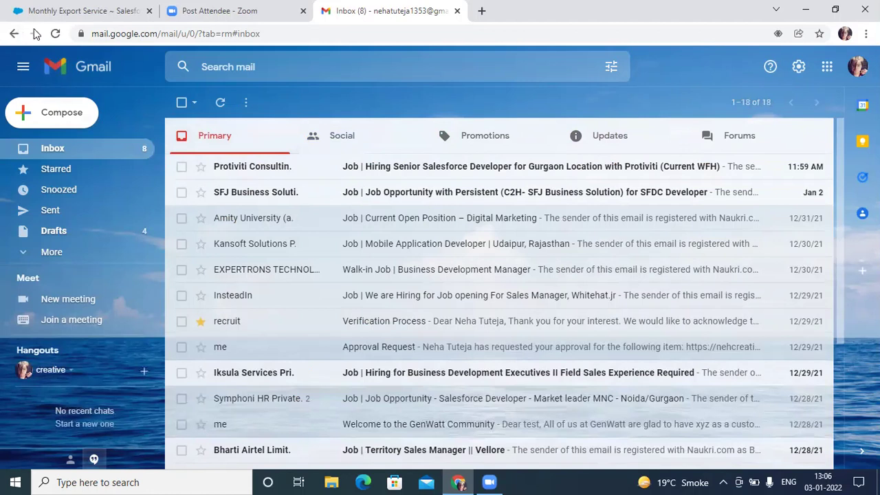
{"action": "left_click", "coordinate": [57, 35]}
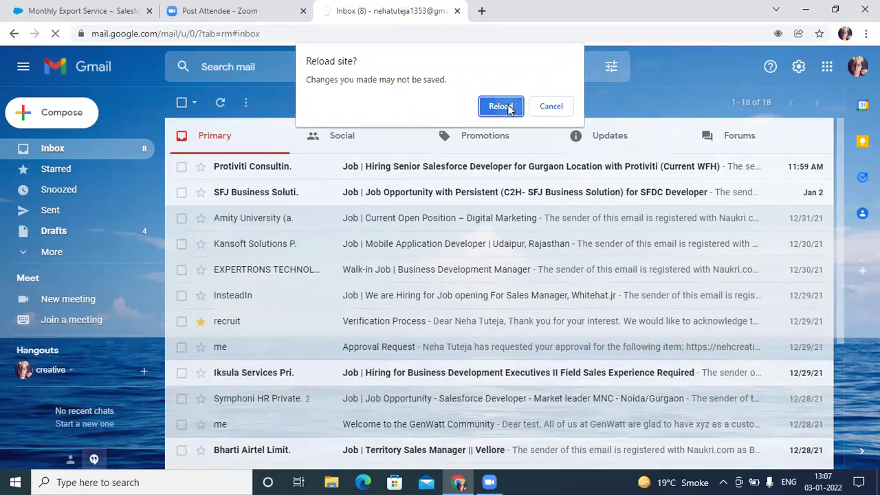
{"action": "left_click", "coordinate": [502, 106]}
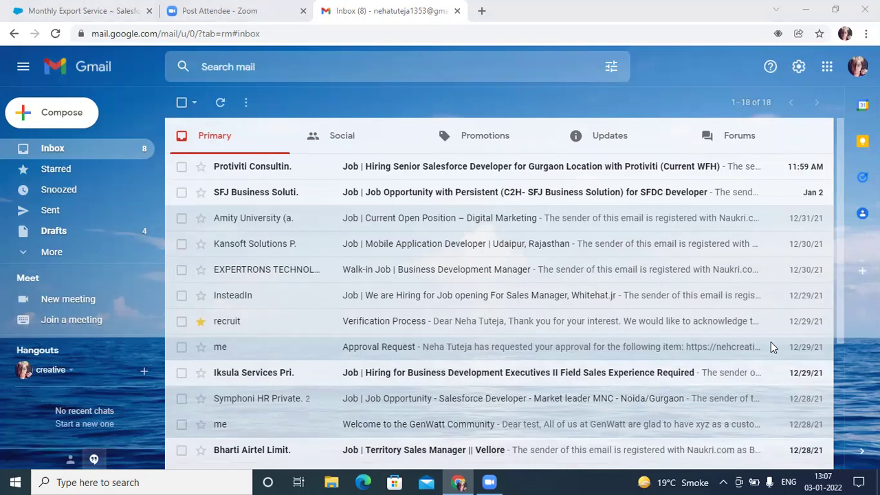
Step: Open the "Your Organization Data Export has completed" e-mail in the Updates category and expand the second message's trimmed content
{"action": "left_click", "coordinate": [77, 149]}
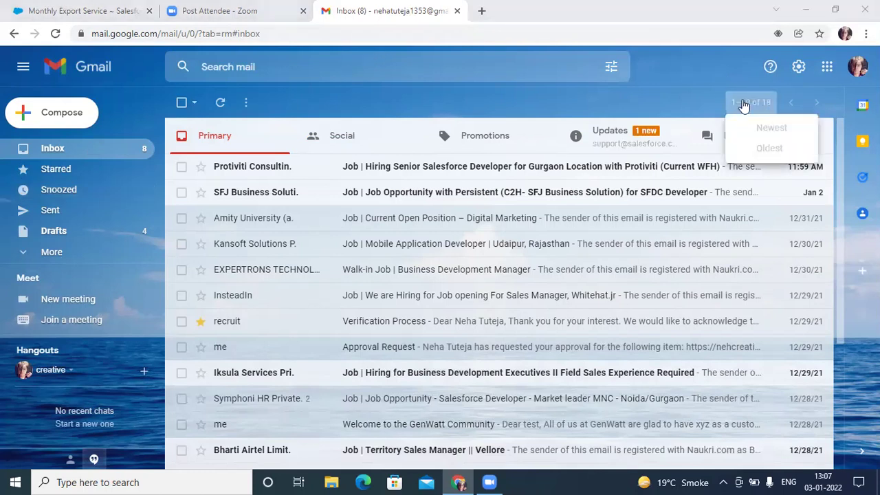
{"action": "left_click", "coordinate": [650, 142]}
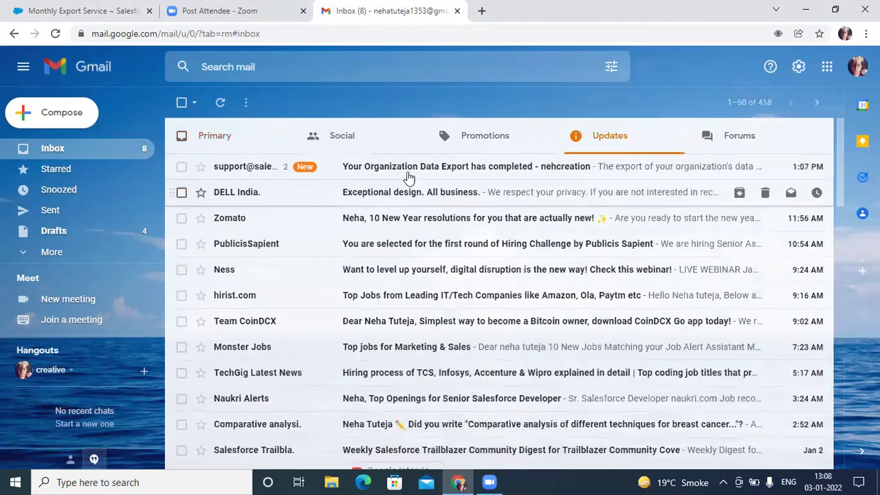
{"action": "left_click", "coordinate": [408, 176]}
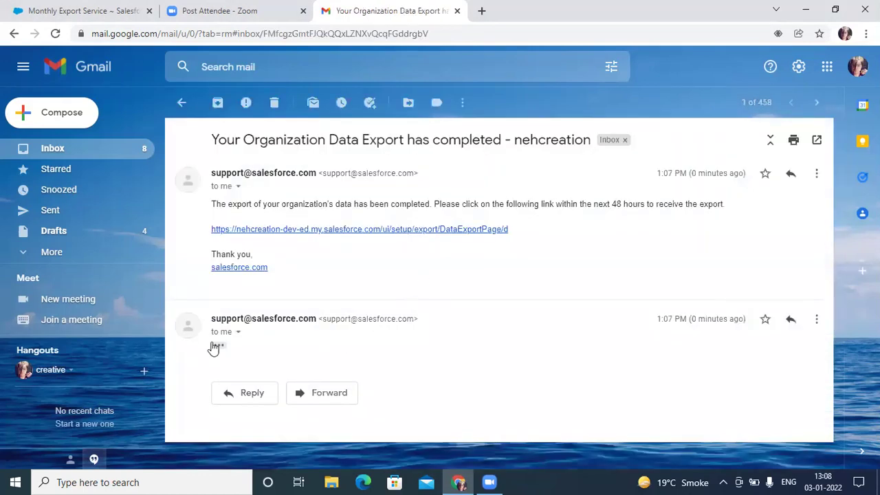
{"action": "left_click", "coordinate": [213, 348]}
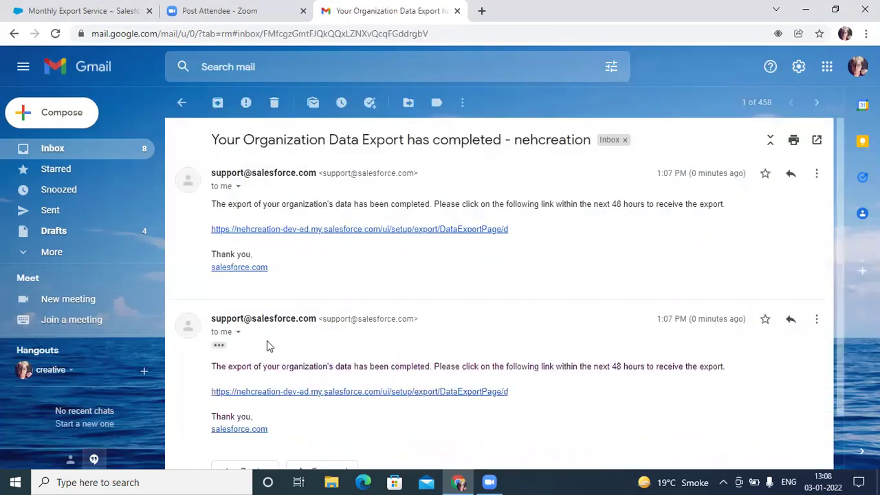
{"action": "scroll", "coordinate": [268, 346], "scroll_direction": "down", "scroll_amount": 1}
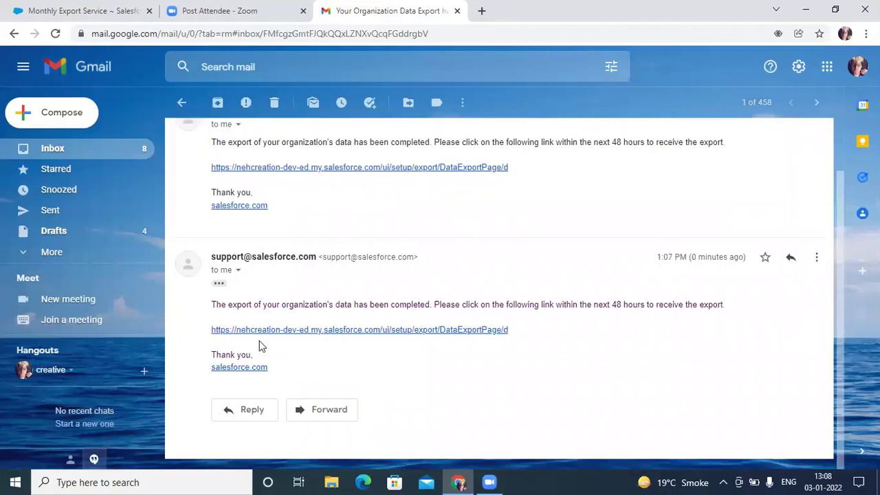
Step: Follow the export link in the second message and download WE_00D5j000002YMfEEAW_1.ZIP from the Monthly Export Service page
{"action": "left_click", "coordinate": [318, 331]}
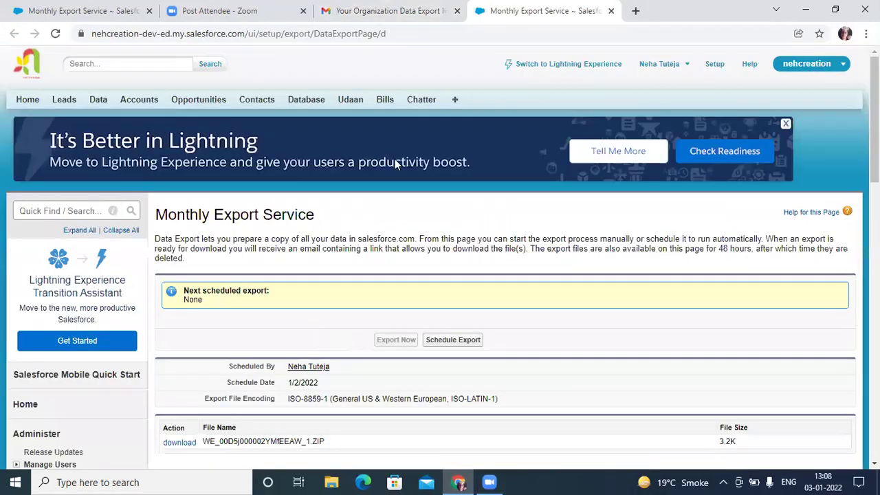
{"action": "scroll", "coordinate": [232, 455], "scroll_direction": "down", "scroll_amount": 2}
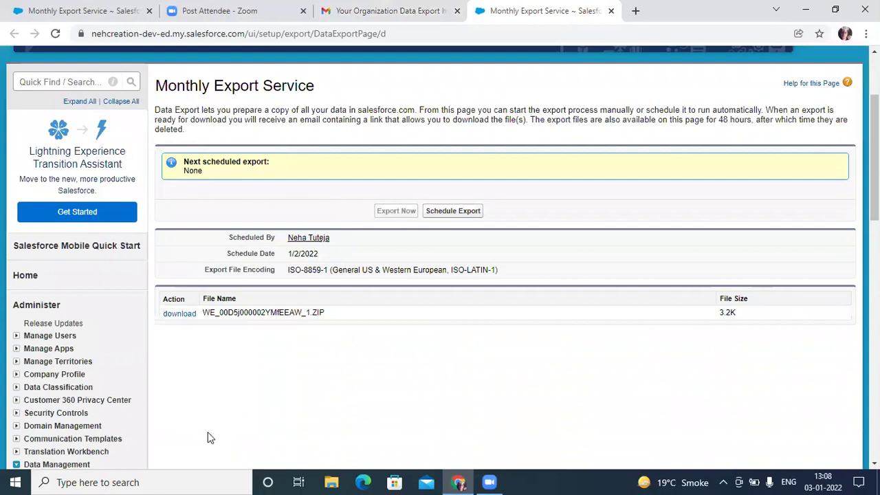
{"action": "left_click", "coordinate": [186, 316]}
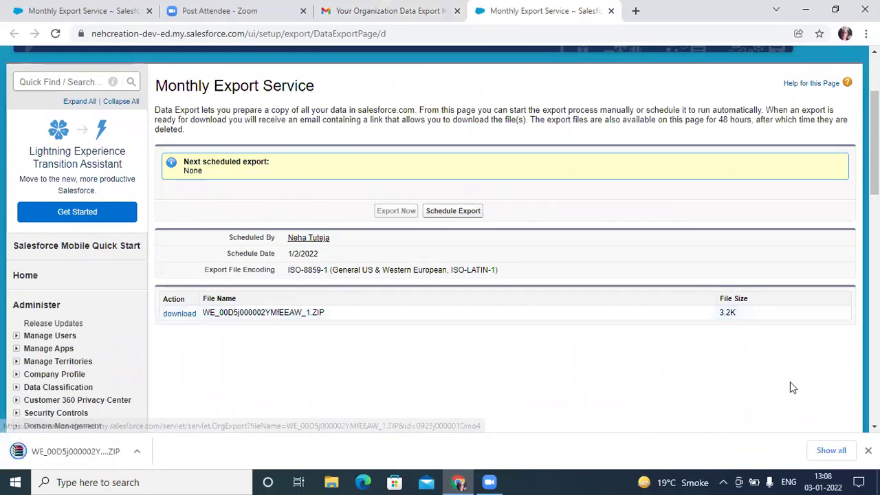
Step: Show the downloaded export ZIP in its folder and open it in WinRAR, dismissing the archive parameters dialog
{"action": "left_click", "coordinate": [137, 452]}
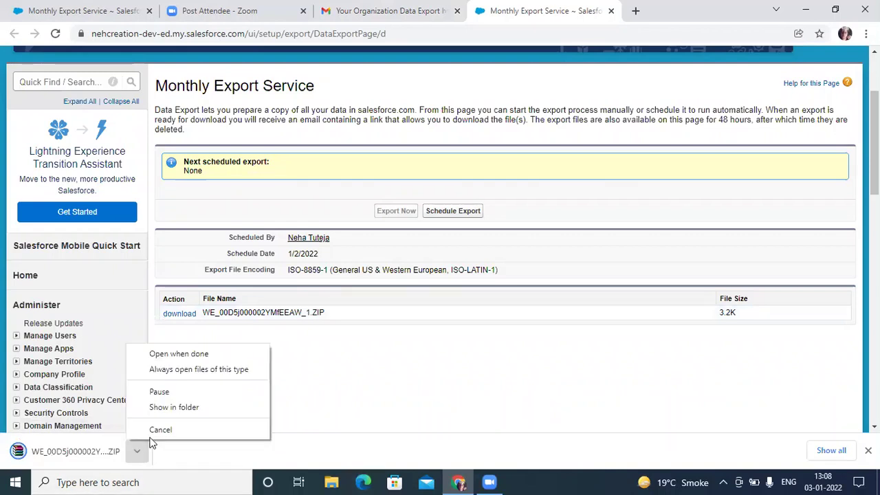
{"action": "left_click", "coordinate": [173, 408]}
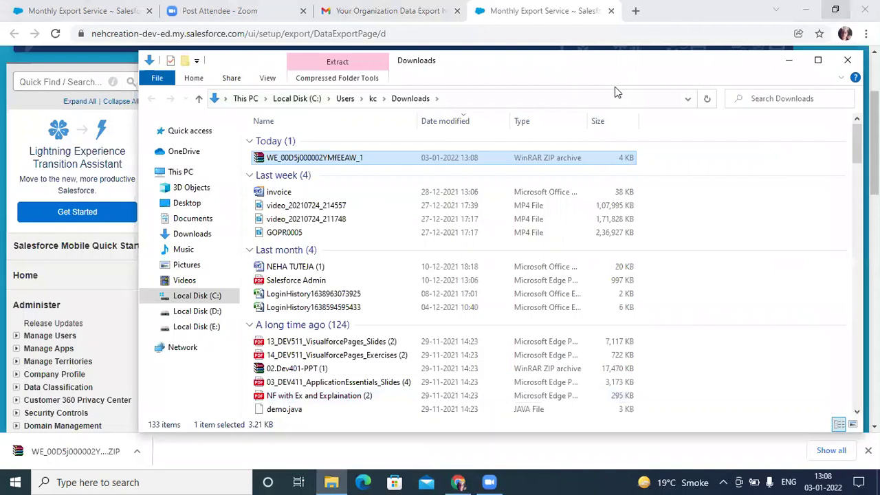
{"action": "double_click", "coordinate": [310, 158]}
{"action": "left_click_drag", "start_coordinate": [310, 159], "coordinate": [31, 129]}
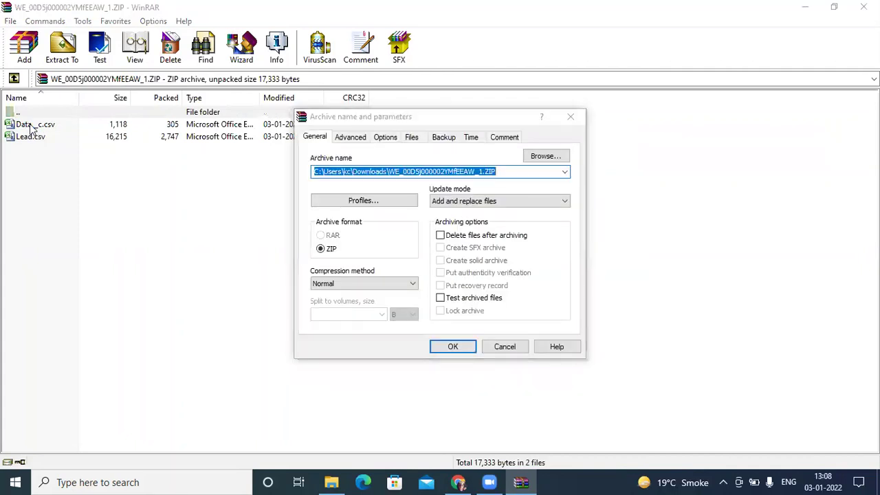
{"action": "left_click", "coordinate": [571, 118]}
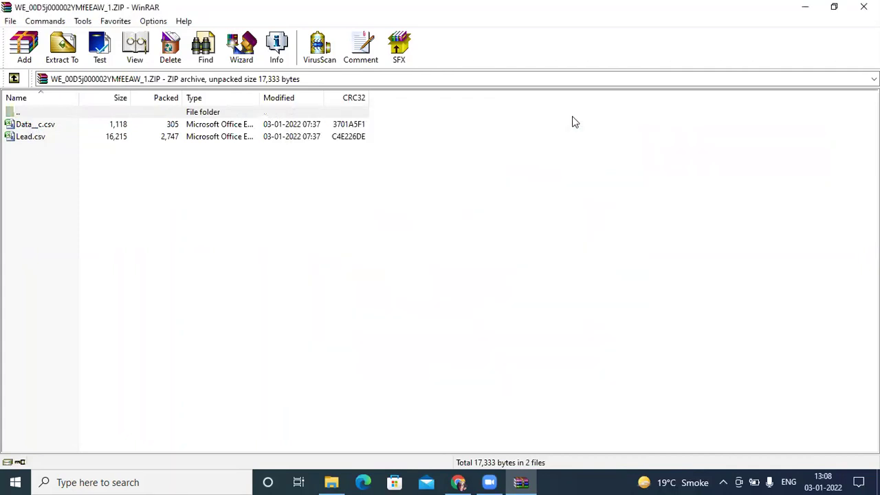
{"action": "left_click", "coordinate": [30, 129], "text": "ctrl"}
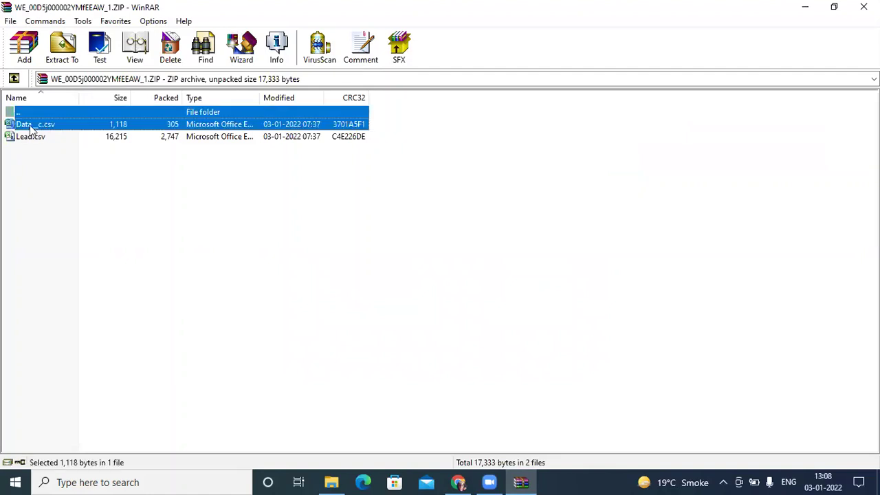
{"action": "left_click", "coordinate": [31, 140], "text": "ctrl"}
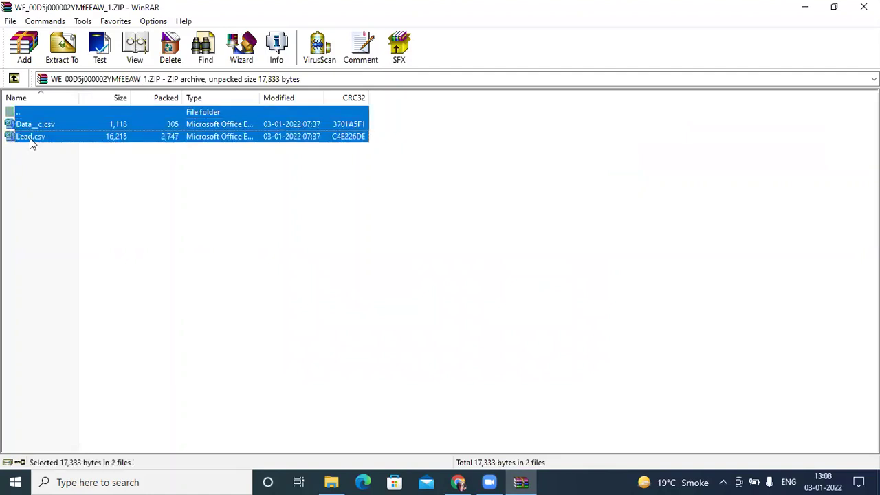
{"action": "left_click", "coordinate": [36, 113]}
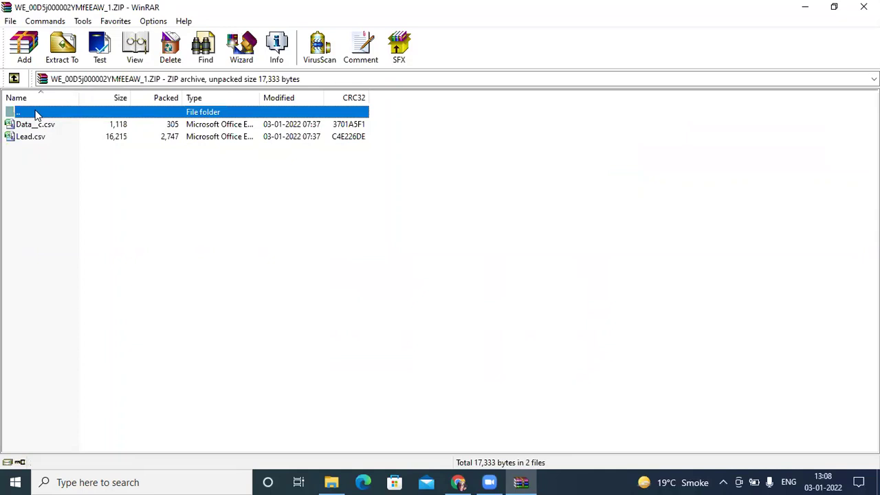
{"action": "left_click", "coordinate": [35, 125]}
{"action": "left_click", "coordinate": [40, 177]}
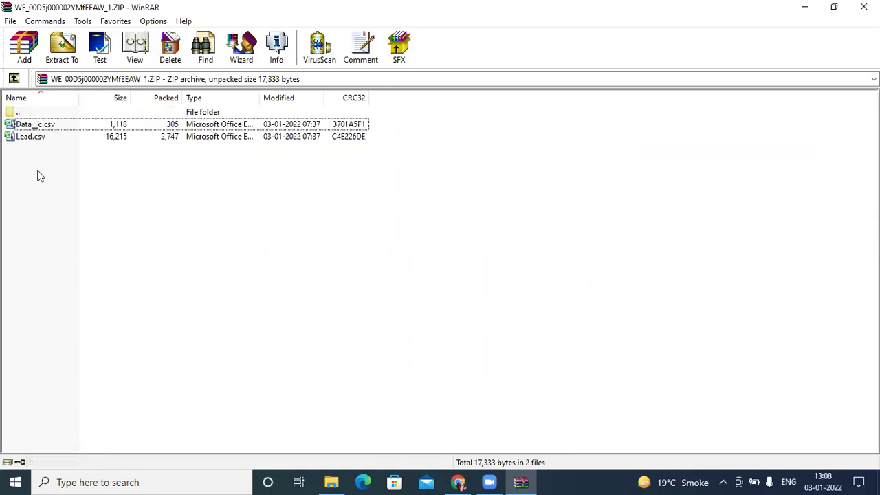
Step: Extract Data__c.csv and Lead.csv into the suggested WE_00D5j000002YMfEEAW_1 folder in Downloads, and close the archive
{"action": "left_click", "coordinate": [32, 128]}
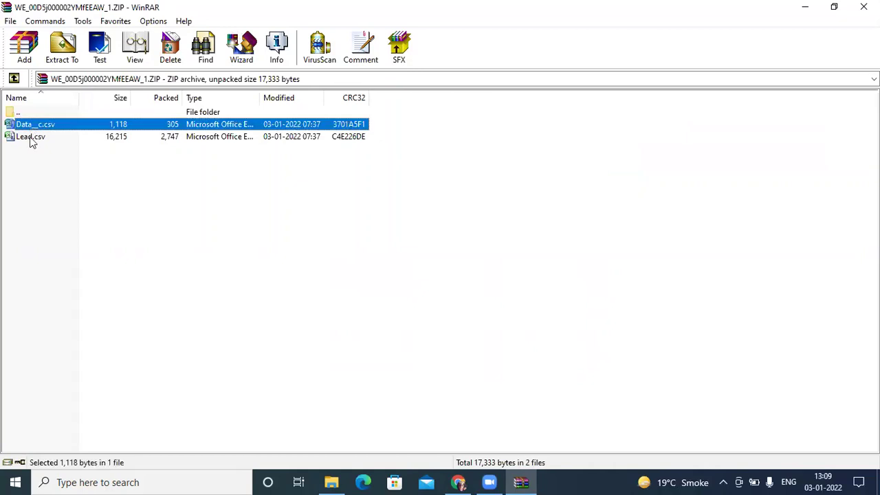
{"action": "left_click", "coordinate": [30, 139], "text": "shift"}
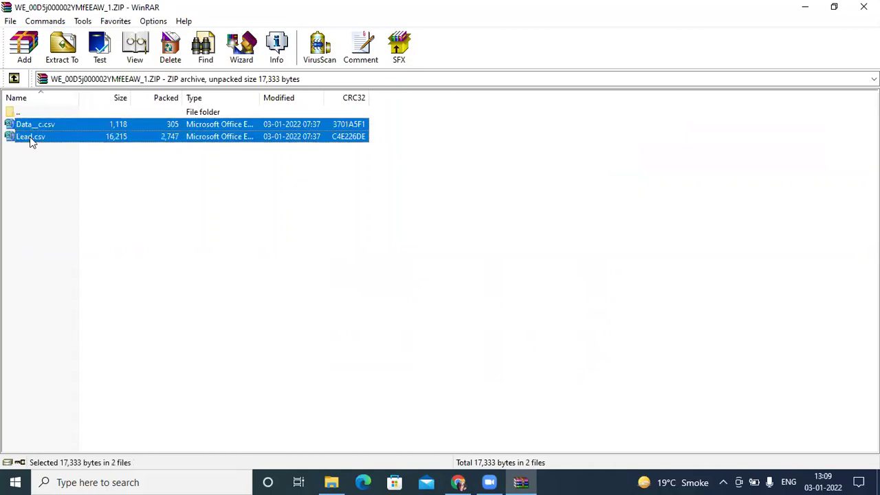
{"action": "right_click", "coordinate": [30, 141]}
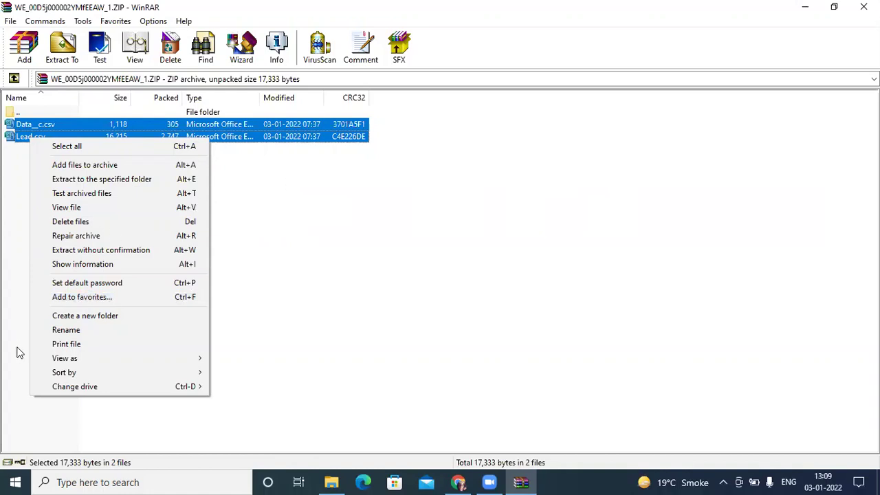
{"action": "right_click", "coordinate": [190, 125]}
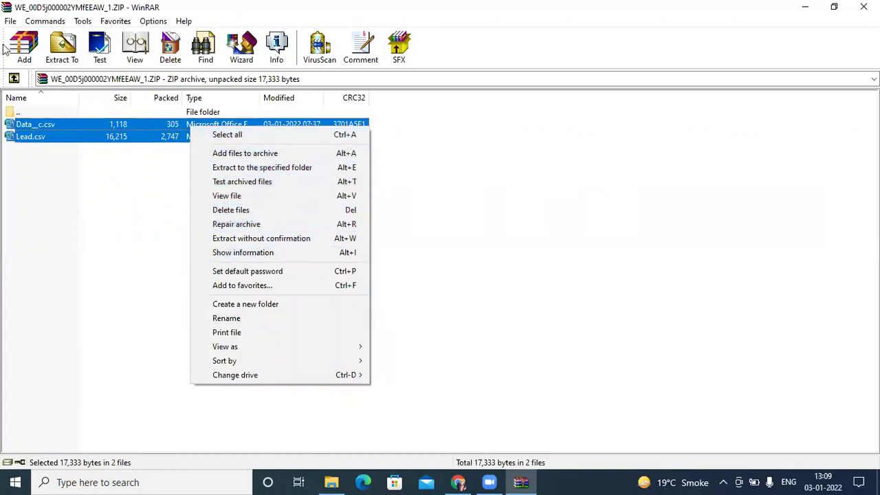
{"action": "left_click", "coordinate": [63, 46]}
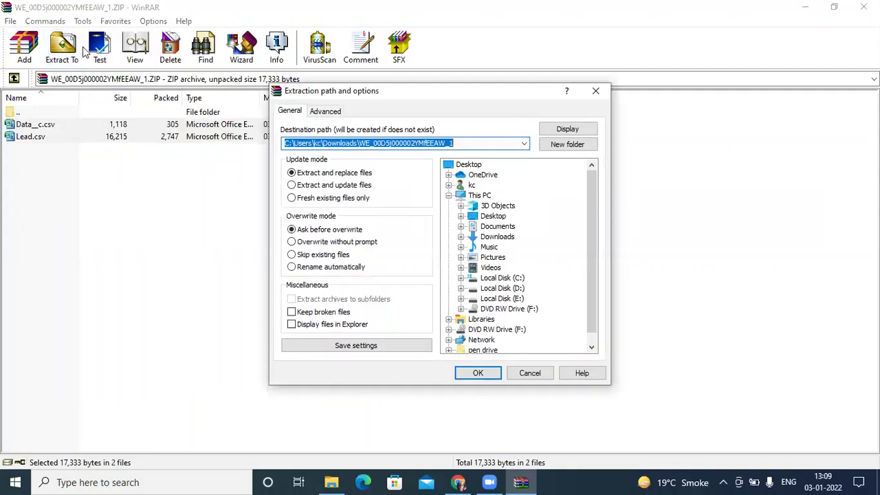
{"action": "left_click", "coordinate": [475, 374]}
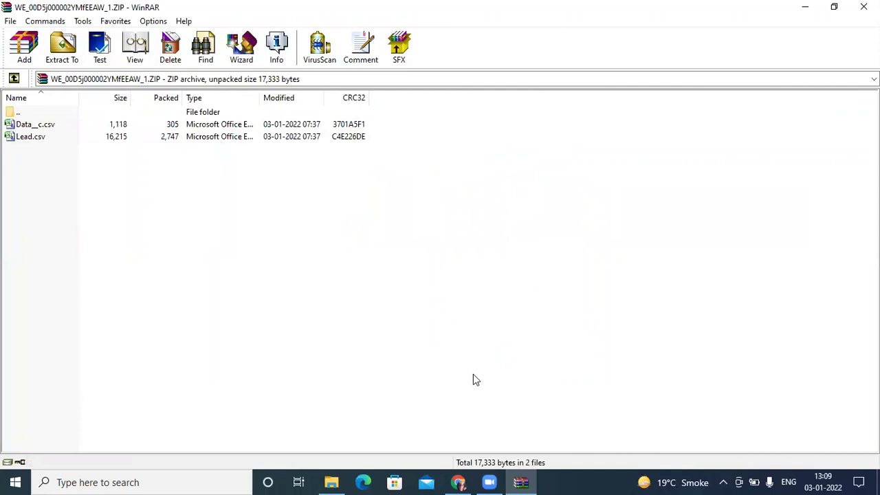
{"action": "right_click", "coordinate": [31, 127]}
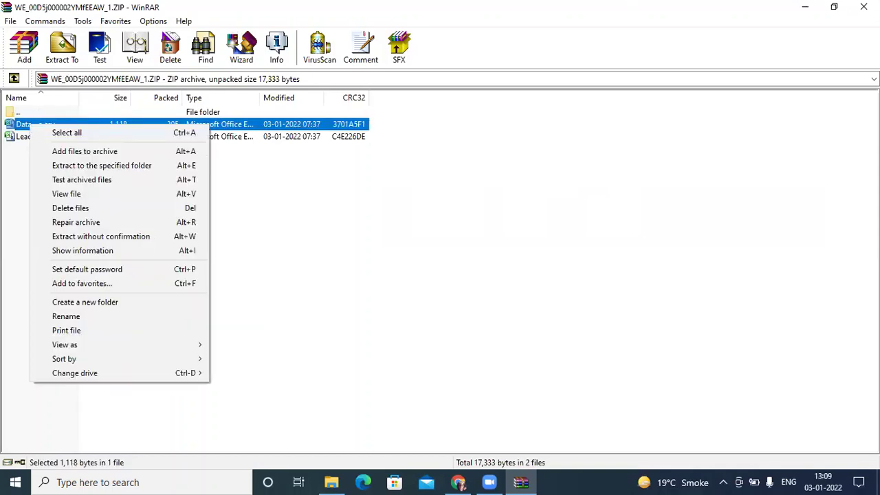
{"action": "left_click", "coordinate": [864, 8]}
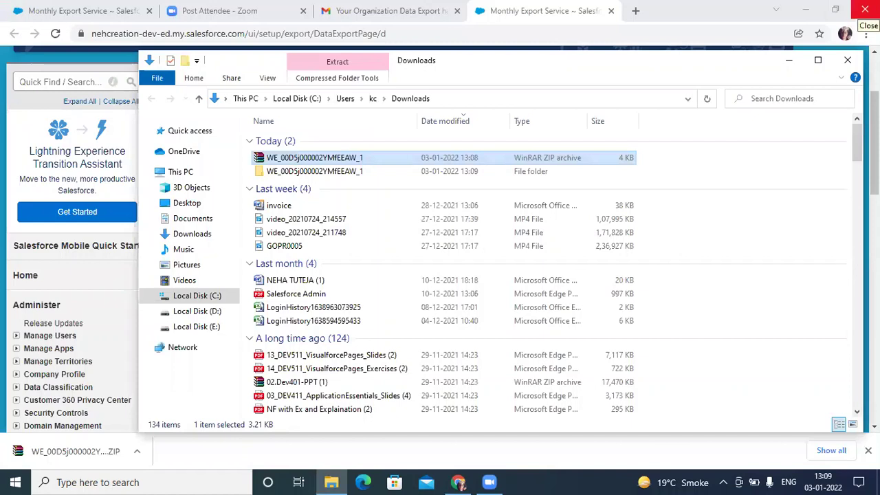
Step: Extract the CSV files of the WE_00D5j000002YMfEEAW_1 archive directly into the Downloads folder
{"action": "double_click", "coordinate": [304, 153]}
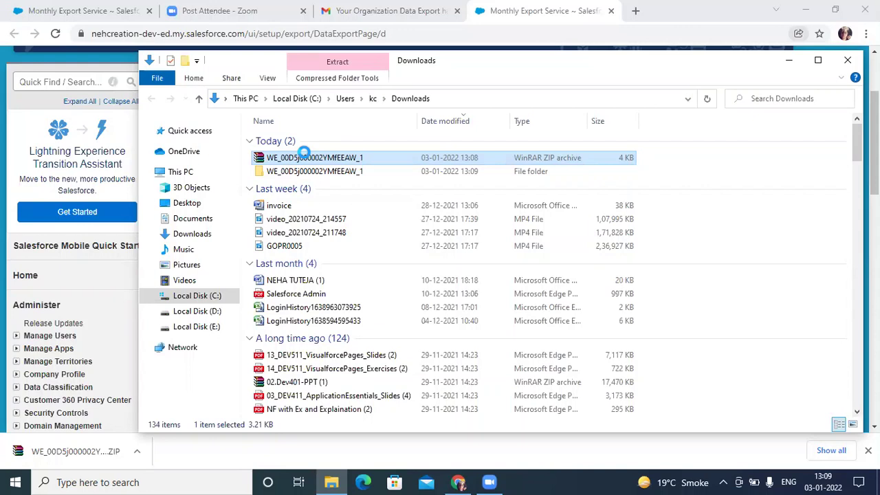
{"action": "right_click", "coordinate": [306, 158]}
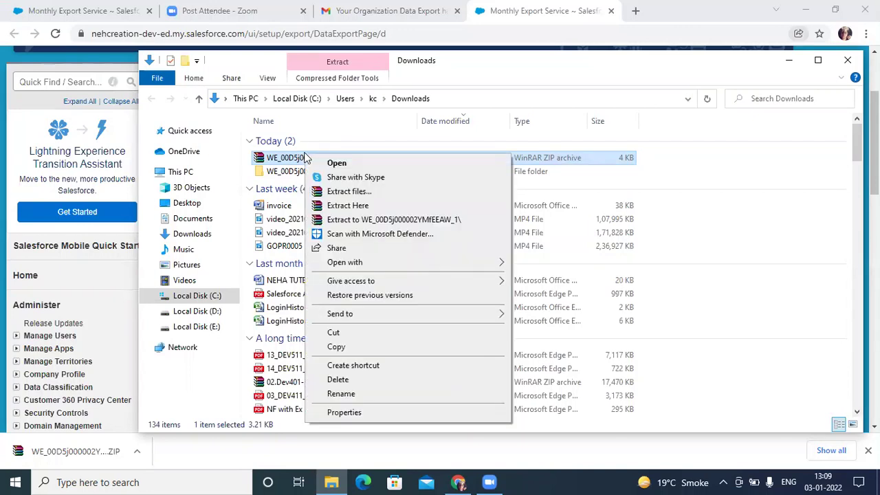
{"action": "left_click", "coordinate": [351, 206]}
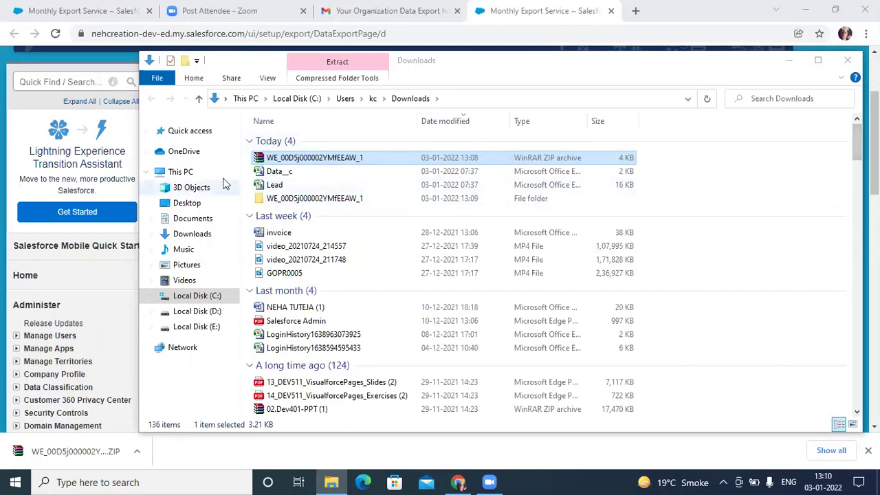
Step: Open the extracted Lead file from Downloads in Excel to view its records, and close it
{"action": "left_click", "coordinate": [271, 175]}
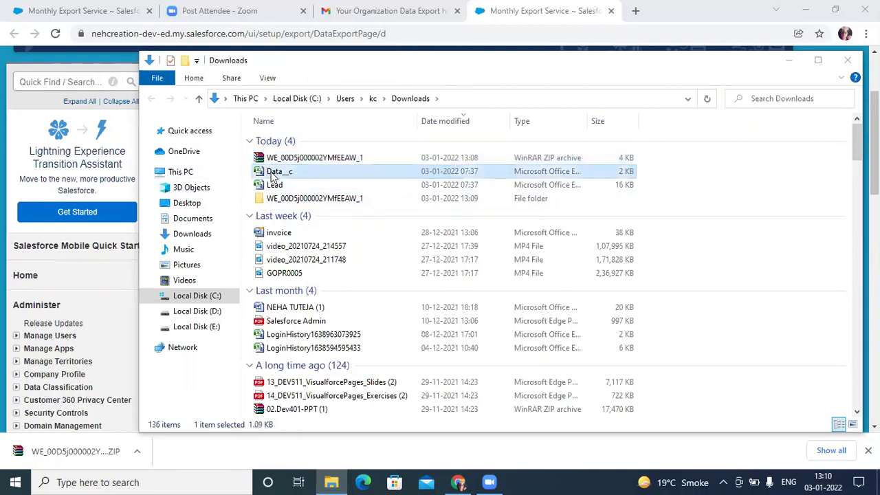
{"action": "left_click", "coordinate": [273, 187]}
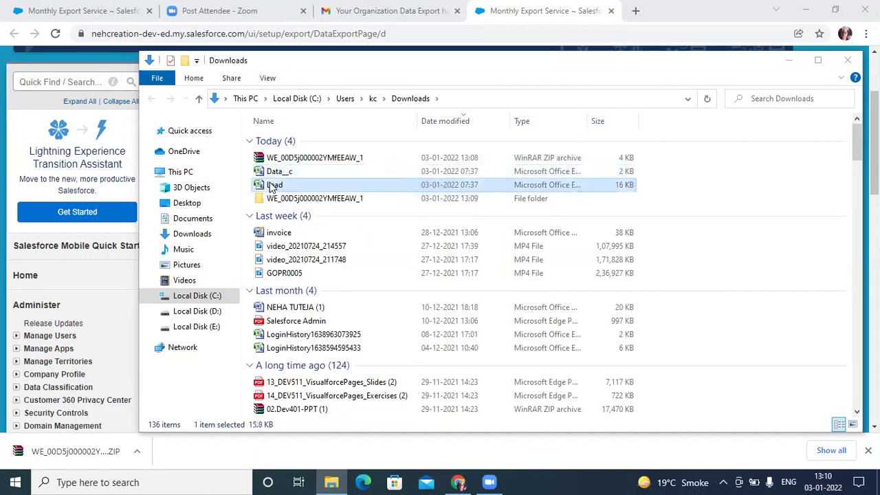
{"action": "double_click", "coordinate": [271, 186]}
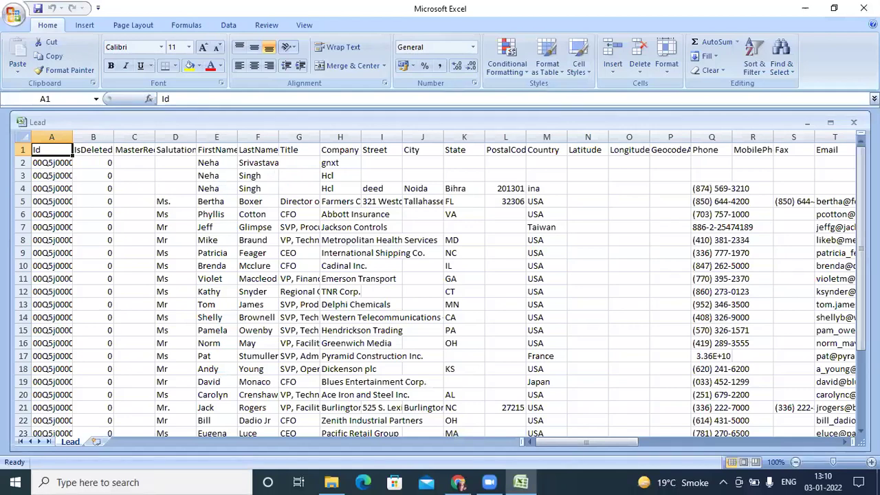
{"action": "left_click", "coordinate": [864, 8]}
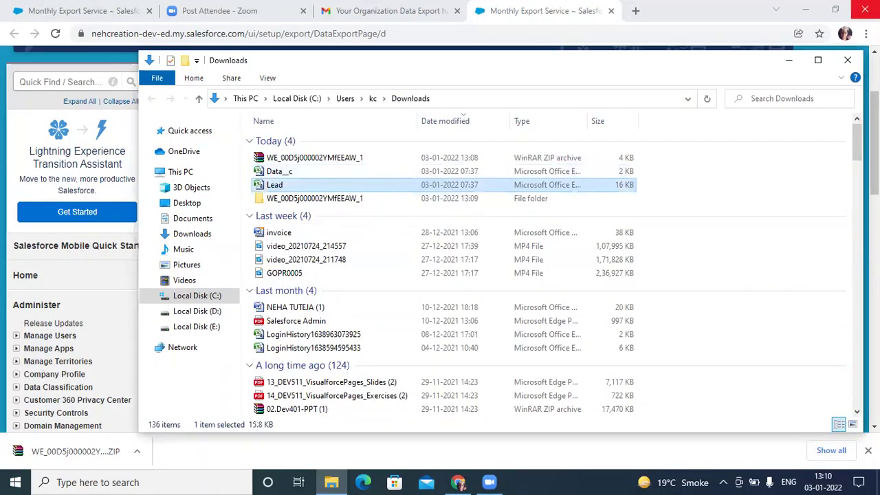
Step: Copy the extracted Data__c and Lead files from Downloads to the desktop
{"action": "left_click", "coordinate": [274, 185]}
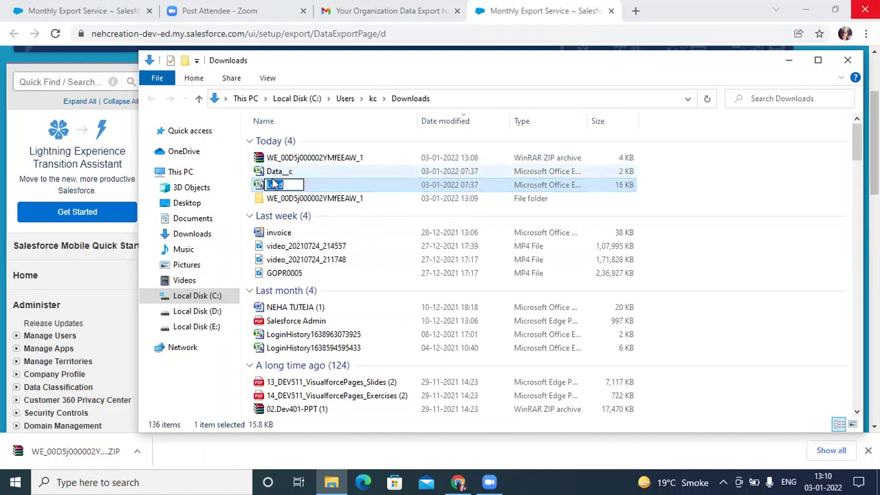
{"action": "left_click", "coordinate": [318, 160]}
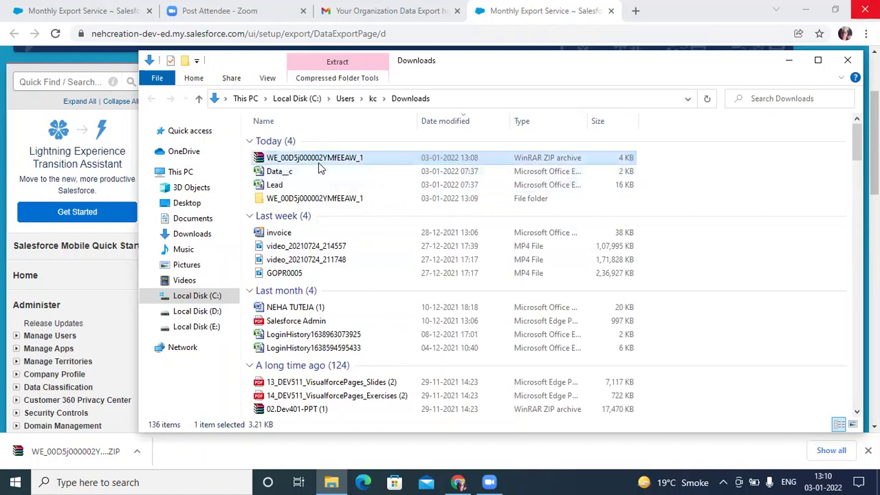
{"action": "left_click", "coordinate": [317, 173]}
{"action": "left_click", "coordinate": [318, 185], "text": "ctrl"}
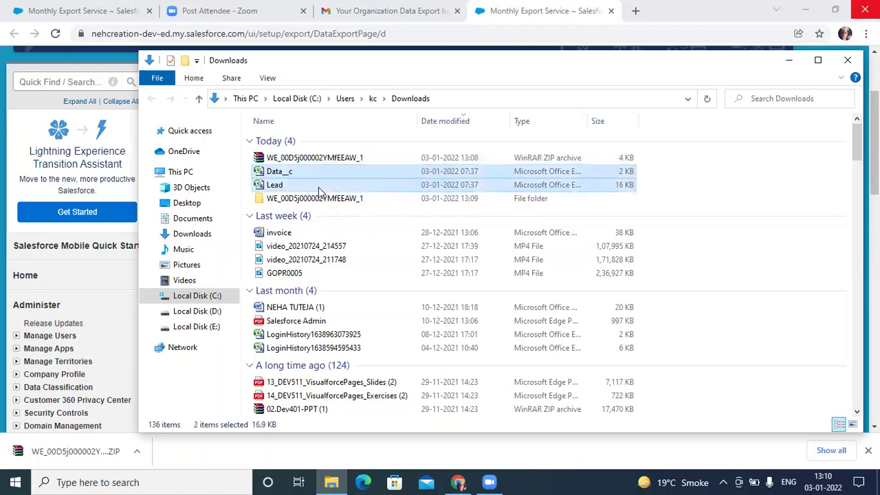
{"action": "left_click", "coordinate": [788, 60]}
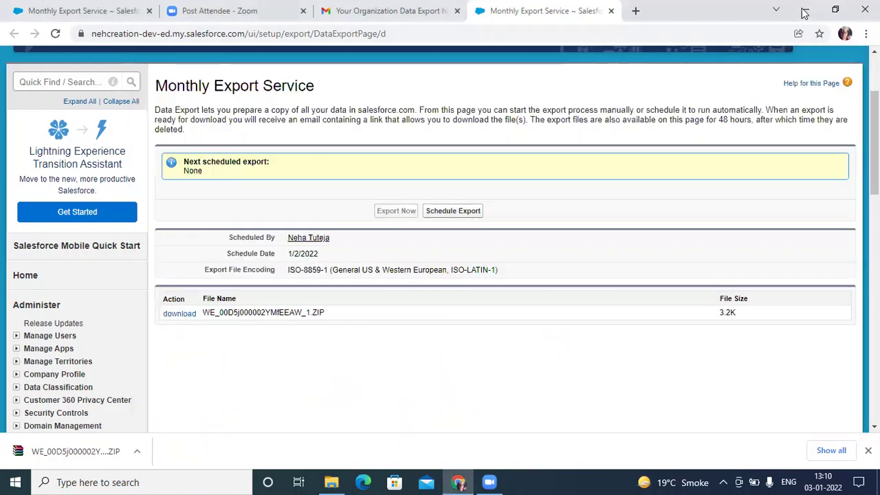
{"action": "left_click", "coordinate": [805, 9]}
{"action": "right_click", "coordinate": [484, 170]}
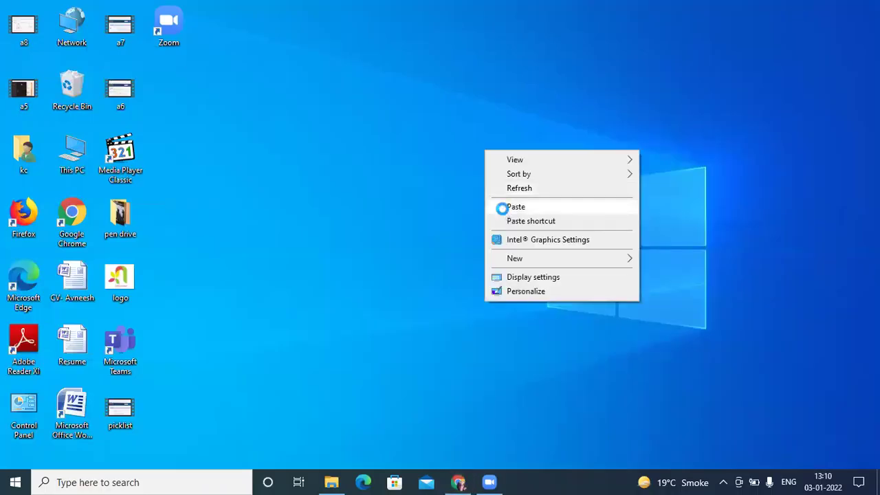
{"action": "left_click", "coordinate": [501, 206]}
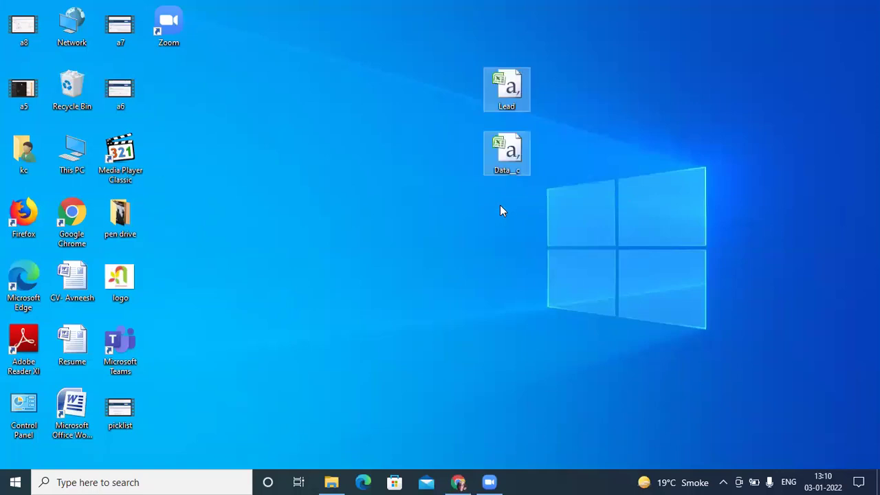
{"action": "left_click", "coordinate": [497, 203]}
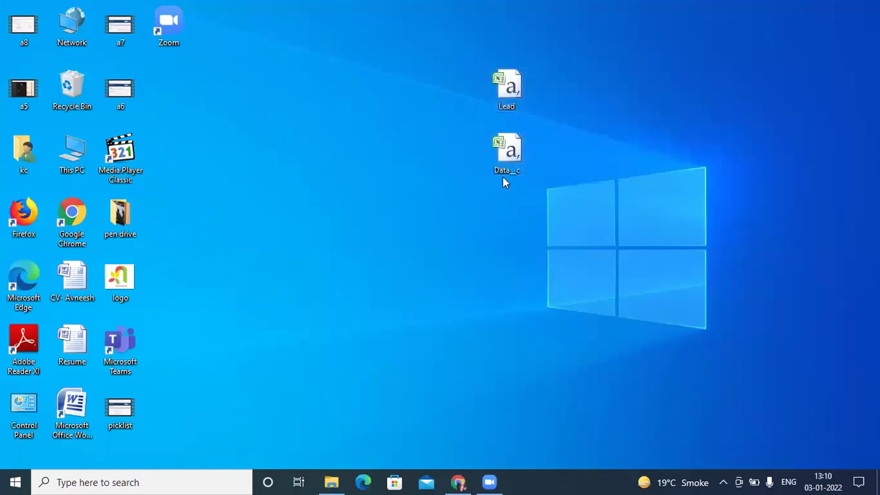
Step: Open the desktop Lead file in Excel and delete its Id, IsDeleted, MasterRecordId, Salutation and Title columns
{"action": "double_click", "coordinate": [502, 89]}
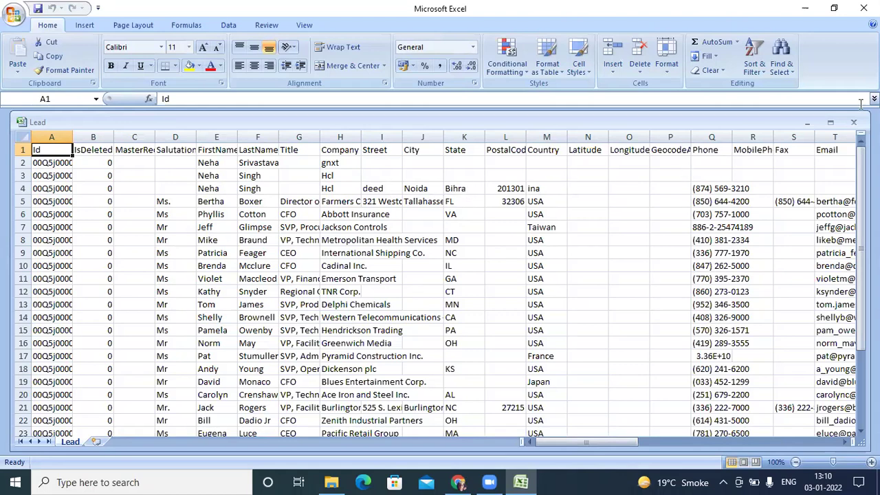
{"action": "left_click", "coordinate": [45, 132]}
{"action": "right_click", "coordinate": [46, 136]}
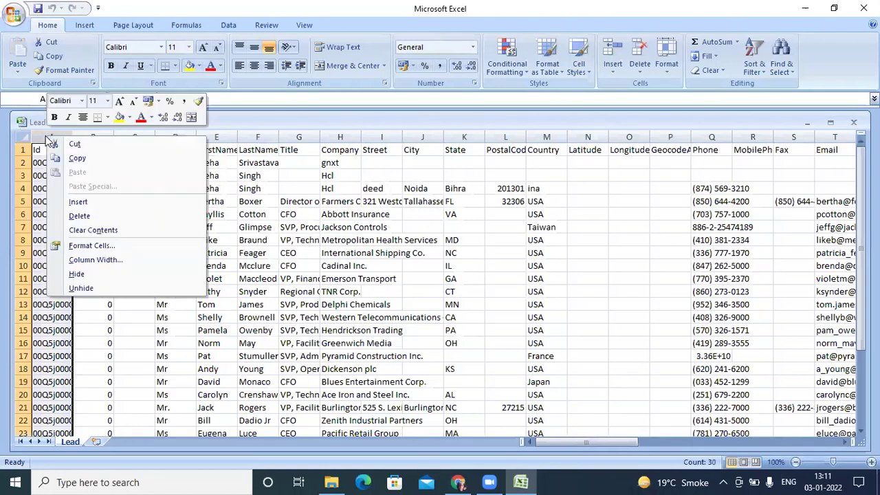
{"action": "left_click", "coordinate": [88, 215]}
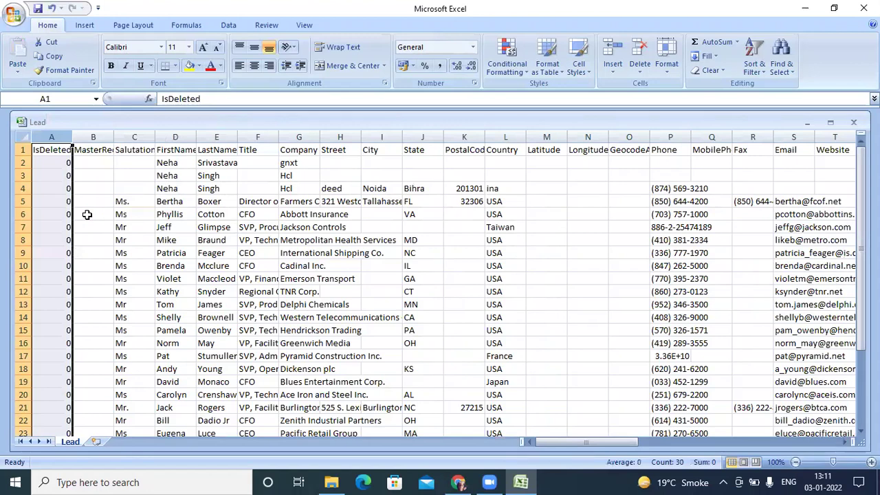
{"action": "right_click", "coordinate": [49, 137]}
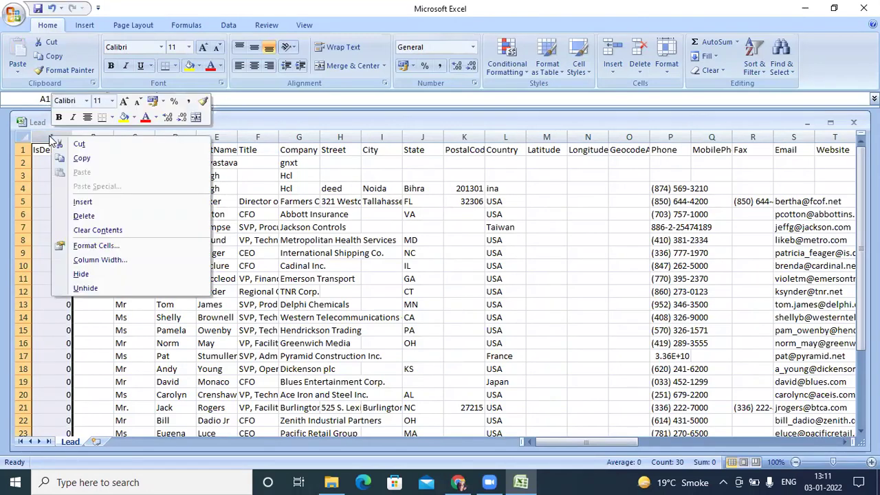
{"action": "left_click", "coordinate": [83, 217]}
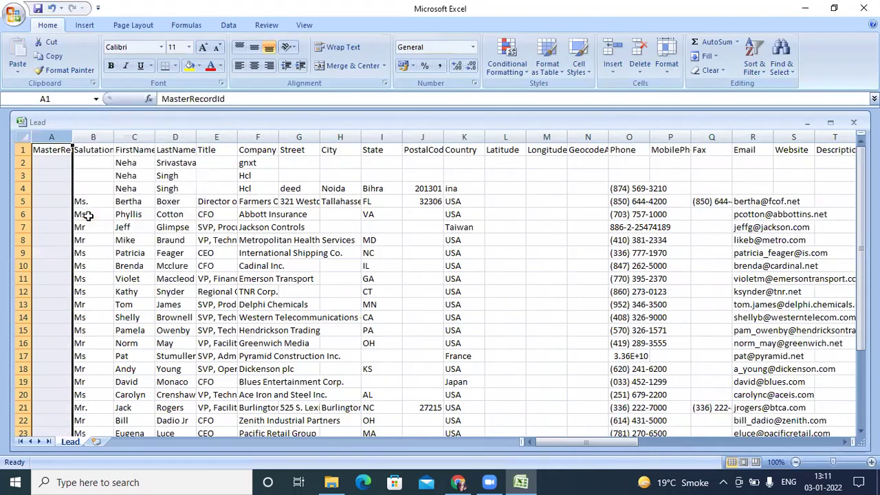
{"action": "right_click", "coordinate": [49, 138]}
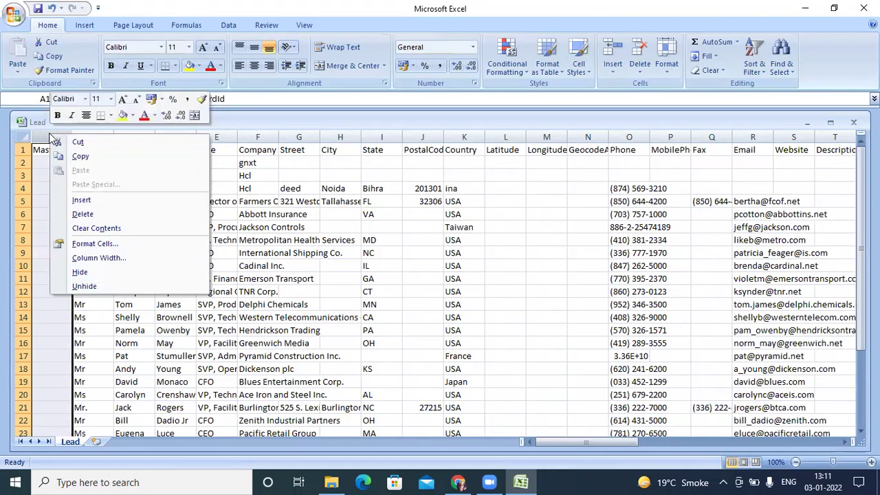
{"action": "left_click", "coordinate": [84, 215]}
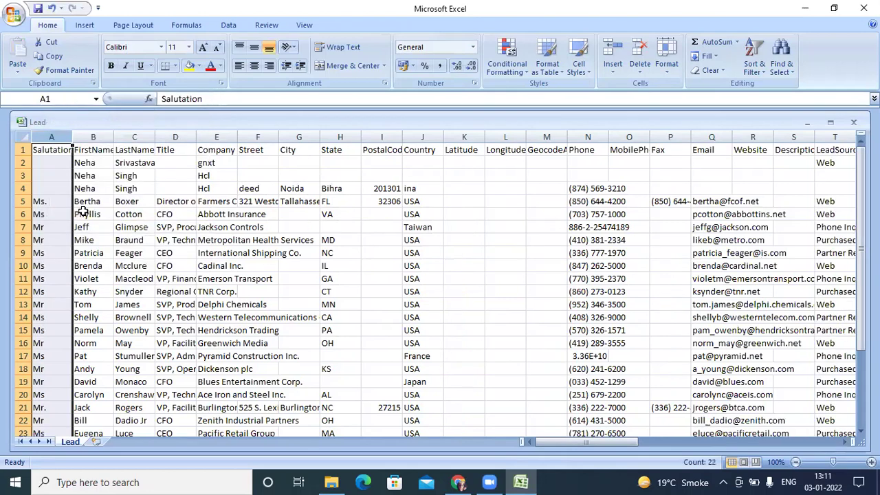
{"action": "right_click", "coordinate": [51, 137]}
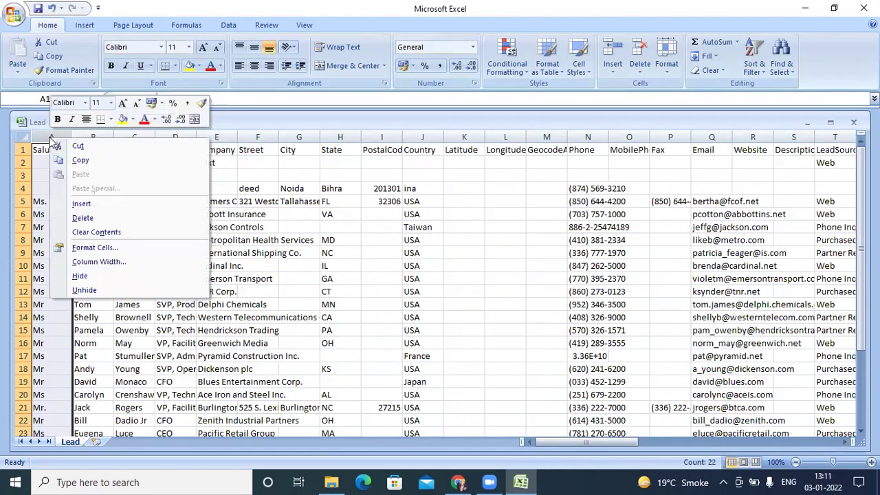
{"action": "left_click", "coordinate": [84, 219]}
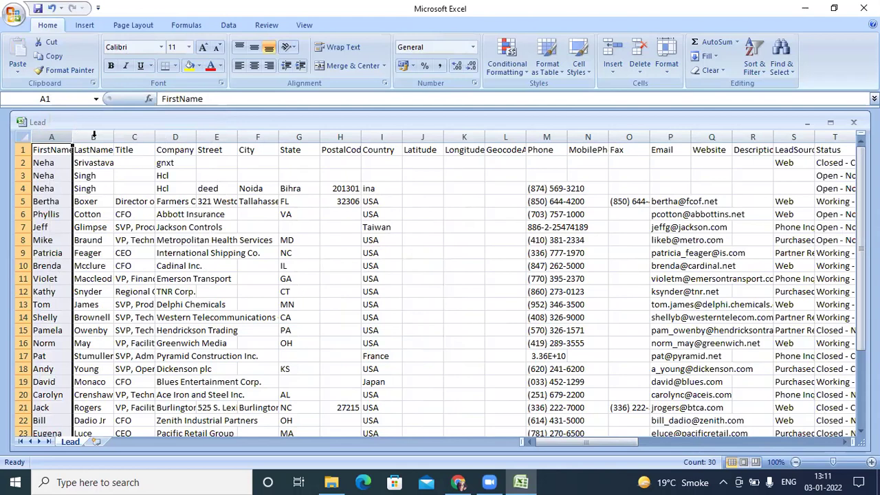
{"action": "right_click", "coordinate": [133, 137]}
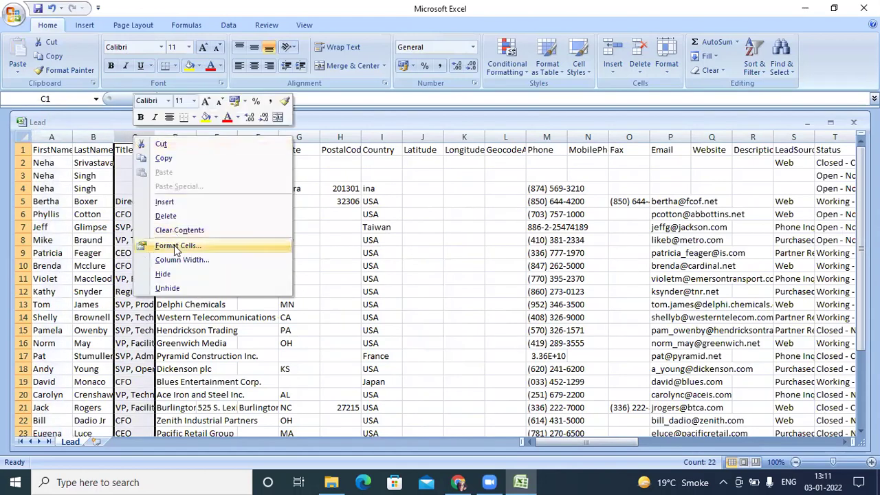
{"action": "left_click", "coordinate": [170, 218]}
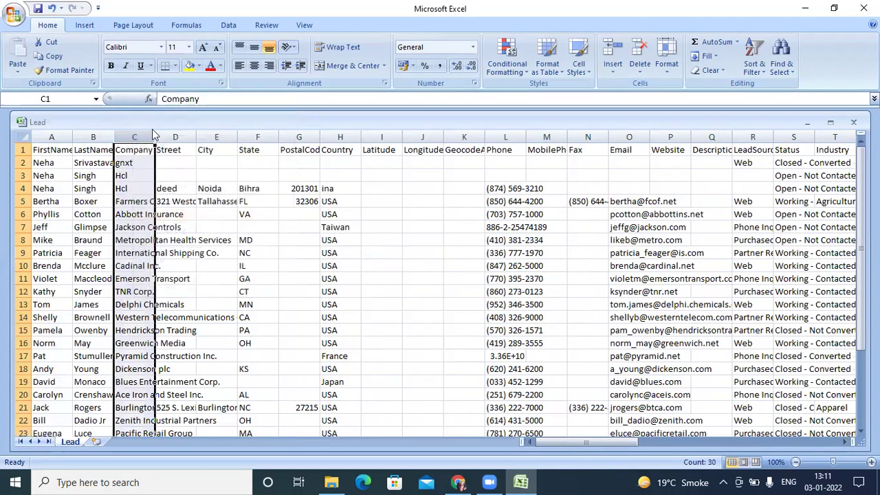
Step: Look through the Lead sheet's columns from Street to ProductInterest__c to see which fields follow Company
{"action": "left_click", "coordinate": [174, 136]}
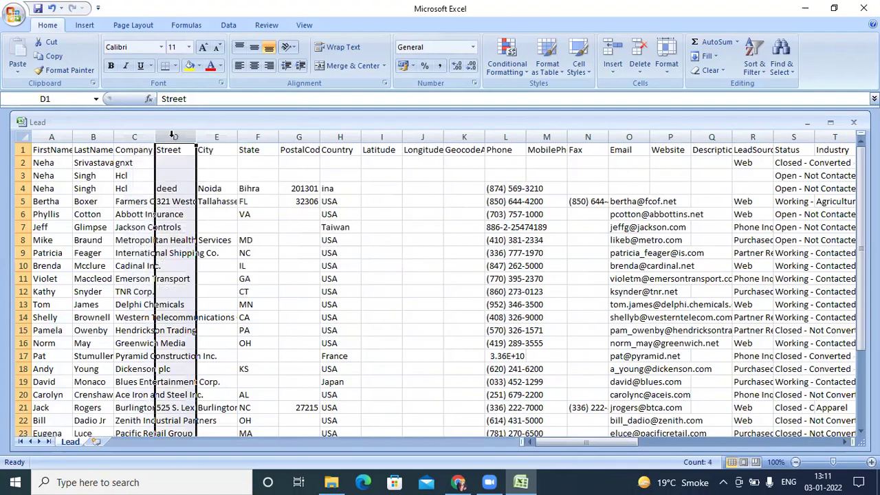
{"action": "key", "text": "Right"}
{"action": "key", "text": "Right"}
{"action": "key", "text": "Right"}
{"action": "key", "text": "Right"}
{"action": "key", "text": "Right"}
{"action": "key", "text": "Right"}
{"action": "key", "text": "Right"}
{"action": "key", "text": "Right"}
{"action": "key", "text": "Right"}
{"action": "key", "text": "Right"}
{"action": "key", "text": "Right"}
{"action": "key", "text": "Right"}
{"action": "key", "text": "Right"}
{"action": "key", "text": "Right"}
{"action": "key", "text": "Right"}
{"action": "key", "text": "Right"}
{"action": "key", "text": "Right"}
{"action": "key", "text": "Right"}
{"action": "key", "text": "Right"}
{"action": "key", "text": "Right"}
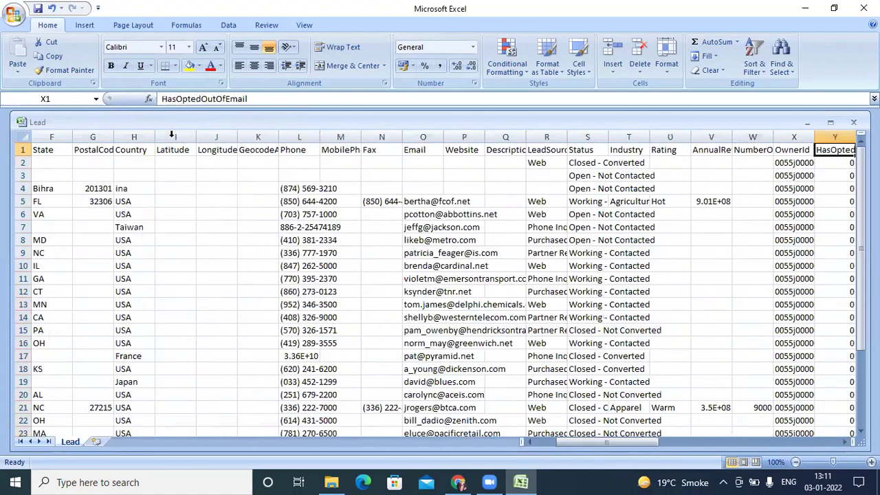
{"action": "key", "text": "Right"}
{"action": "key", "text": "Right"}
{"action": "key", "text": "Right"}
{"action": "key", "text": "Right"}
{"action": "key", "text": "Right"}
{"action": "key", "text": "Right"}
{"action": "key", "text": "Right"}
{"action": "key", "text": "Right"}
{"action": "key", "text": "Right"}
{"action": "key", "text": "Right"}
{"action": "key", "text": "Right"}
{"action": "key", "text": "Right"}
{"action": "key", "text": "Right"}
{"action": "key", "text": "Right"}
{"action": "key", "text": "Right"}
{"action": "key", "text": "Right"}
{"action": "key", "text": "Right"}
{"action": "key", "text": "Right"}
{"action": "key", "text": "Right"}
{"action": "key", "text": "Right"}
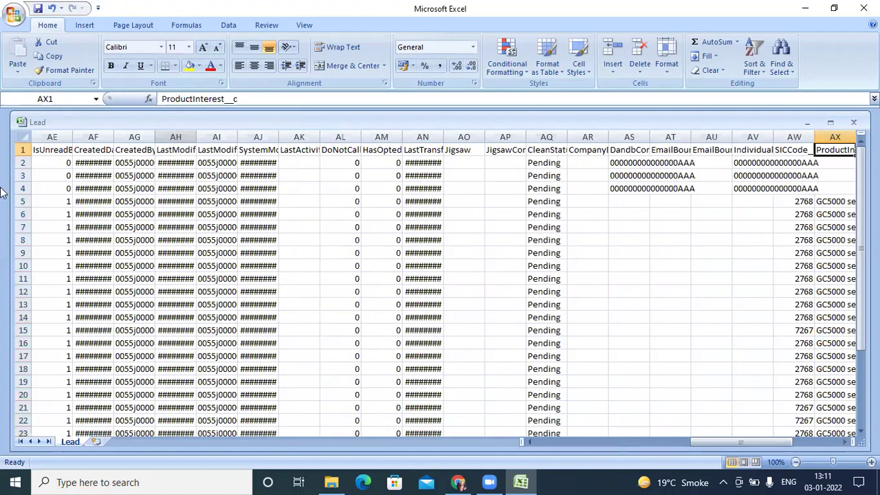
{"action": "left_click", "coordinate": [637, 439]}
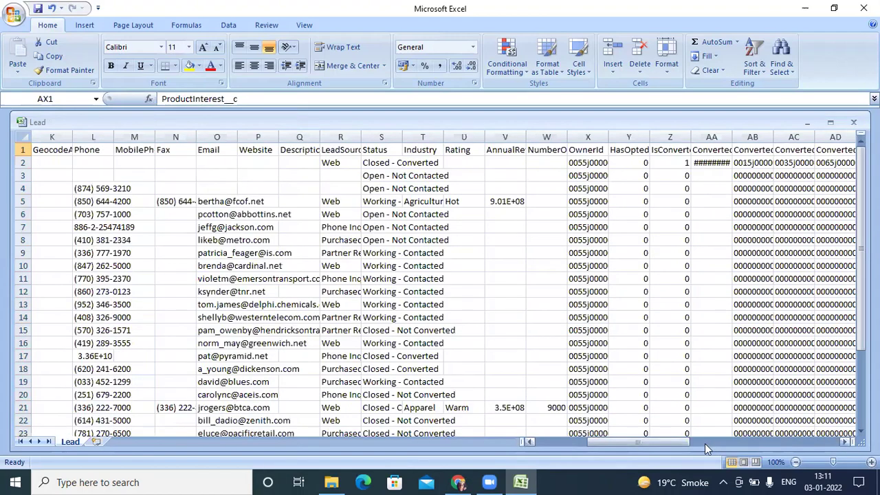
{"action": "left_click", "coordinate": [699, 444]}
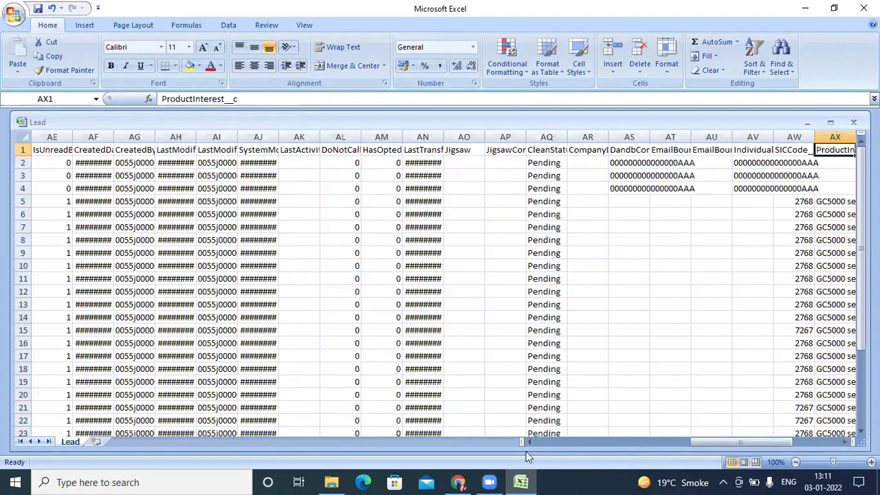
{"action": "scroll", "coordinate": [509, 413], "scroll_direction": "left", "scroll_amount": 10}
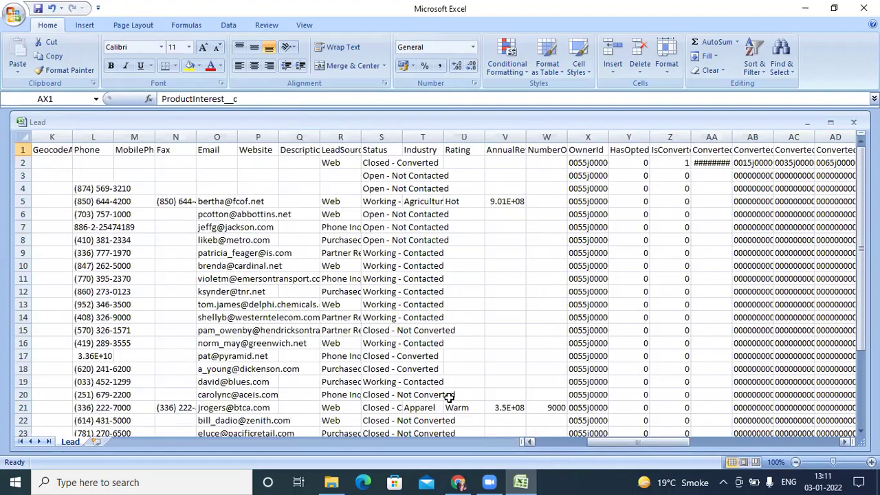
{"action": "left_click", "coordinate": [550, 442]}
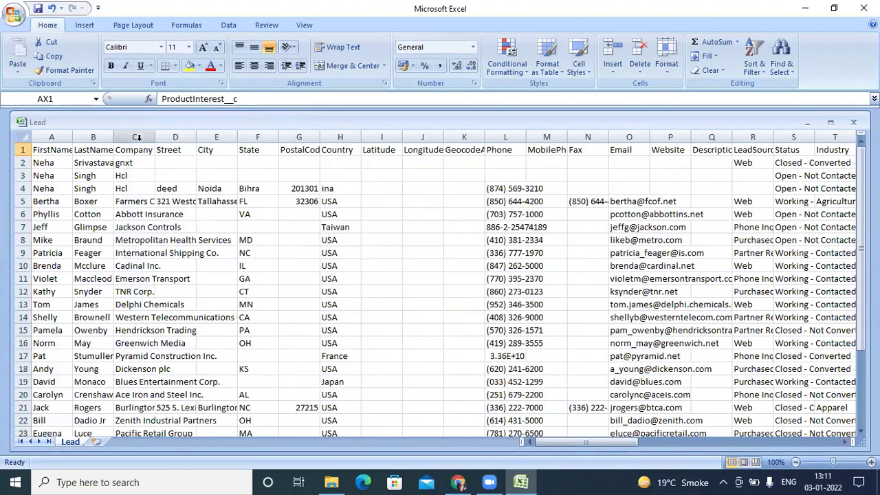
Step: Delete the Lead sheet's cells from the Street column through column BC for all records, shifting cells left
{"action": "left_click", "coordinate": [173, 151]}
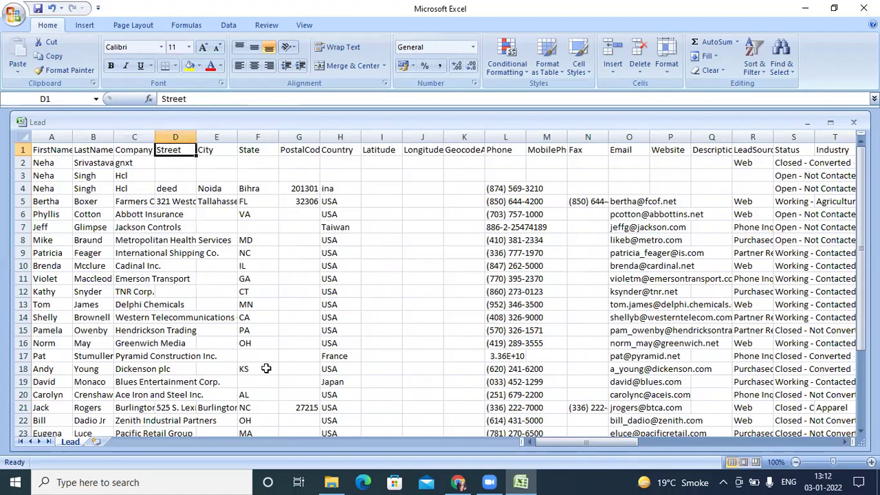
{"action": "left_click_drag", "start_coordinate": [174, 152], "coordinate": [816, 168]}
{"action": "left_click_drag", "start_coordinate": [861, 367], "coordinate": [836, 136]}
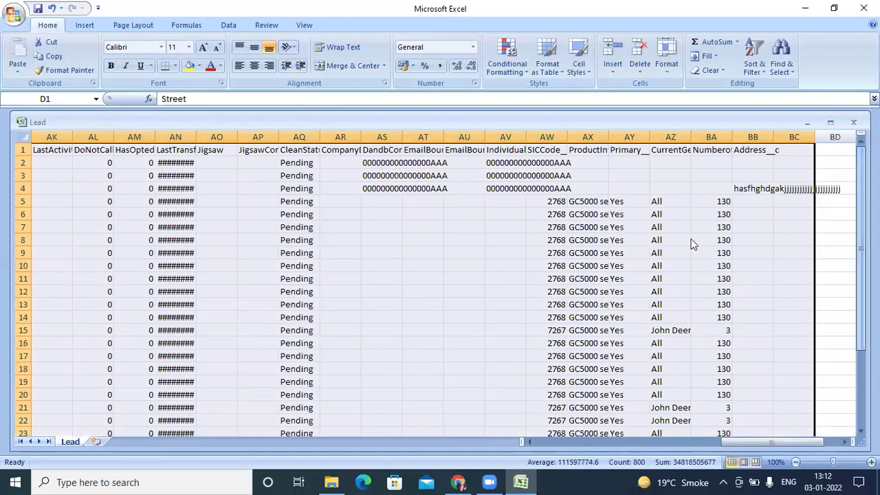
{"action": "right_click", "coordinate": [699, 262]}
{"action": "left_click", "coordinate": [713, 265]}
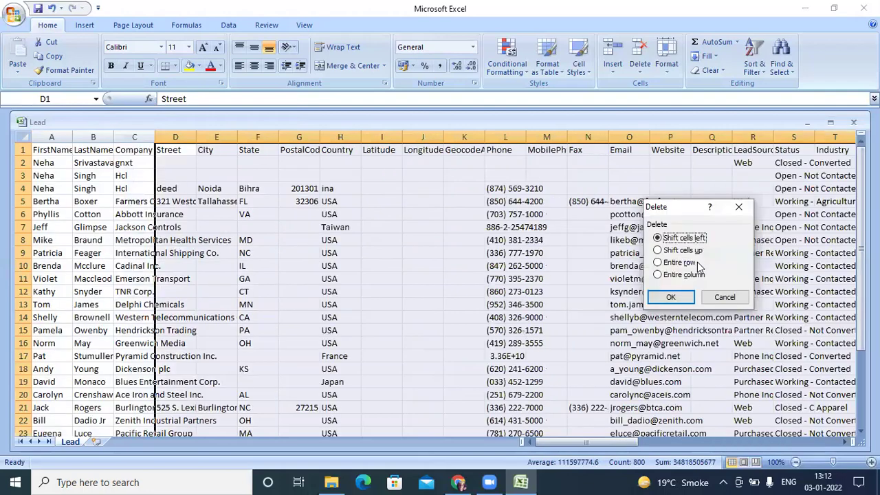
{"action": "left_click", "coordinate": [670, 298]}
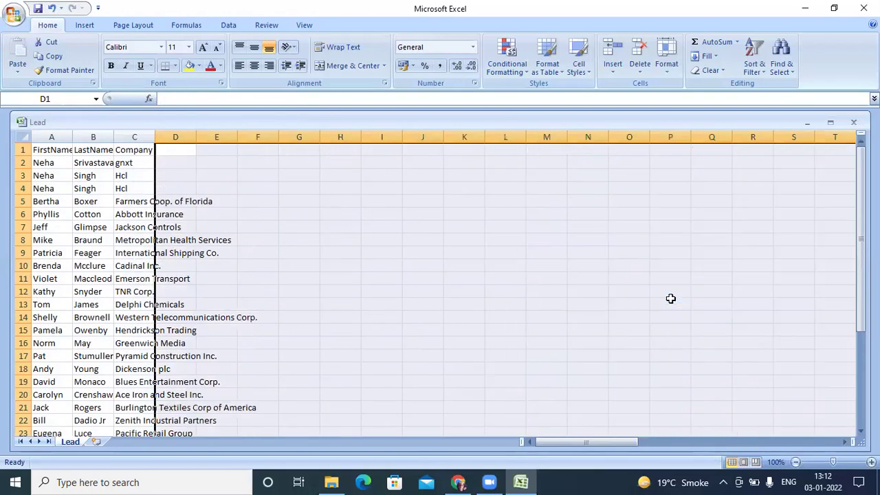
Step: Widen the Company column so that the full company names fit
{"action": "scroll", "coordinate": [670, 297], "scroll_direction": "down", "scroll_amount": 3}
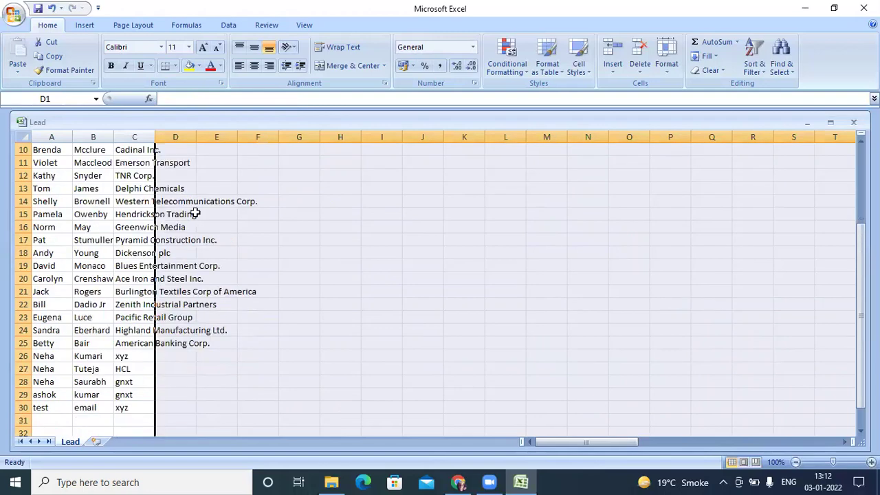
{"action": "scroll", "coordinate": [162, 130], "scroll_direction": "up", "scroll_amount": 3}
{"action": "left_click_drag", "start_coordinate": [168, 142], "coordinate": [282, 181]}
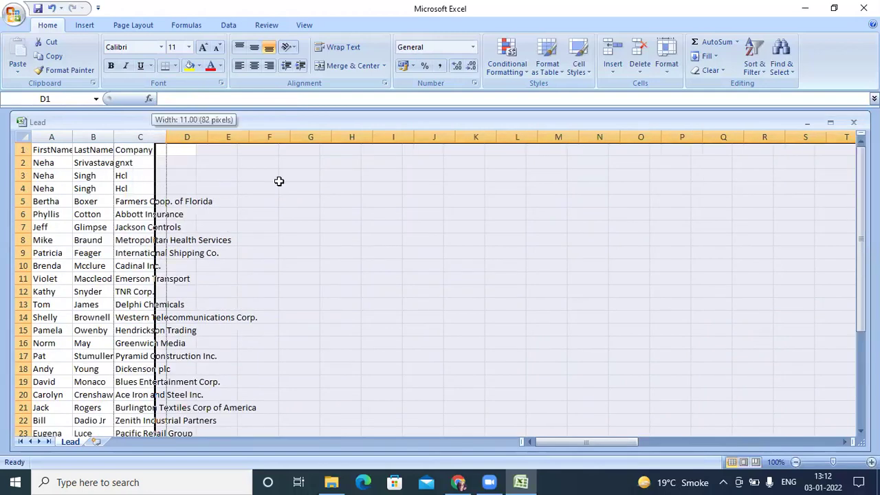
{"action": "left_click", "coordinate": [576, 206]}
{"action": "key", "text": "shift+Down"}
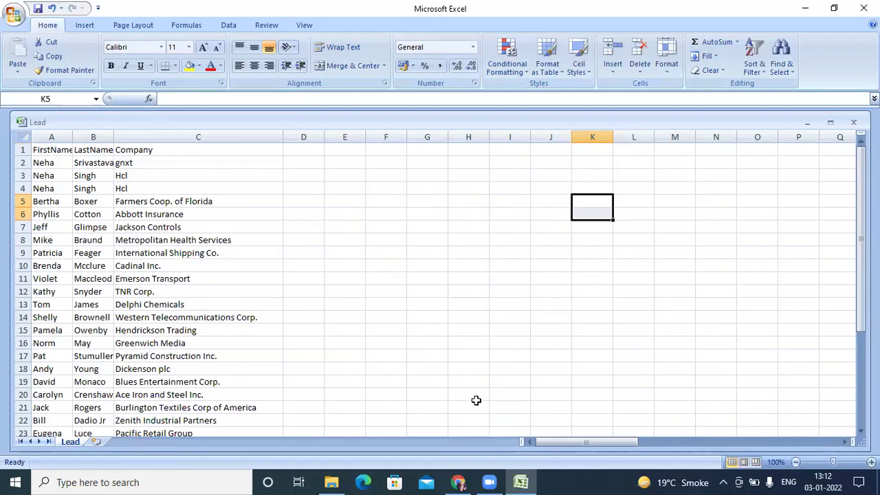
Step: Delete the lead records in A10:C31, keeping only the header and the first eight leads
{"action": "scroll", "coordinate": [281, 408], "scroll_direction": "down", "scroll_amount": 6}
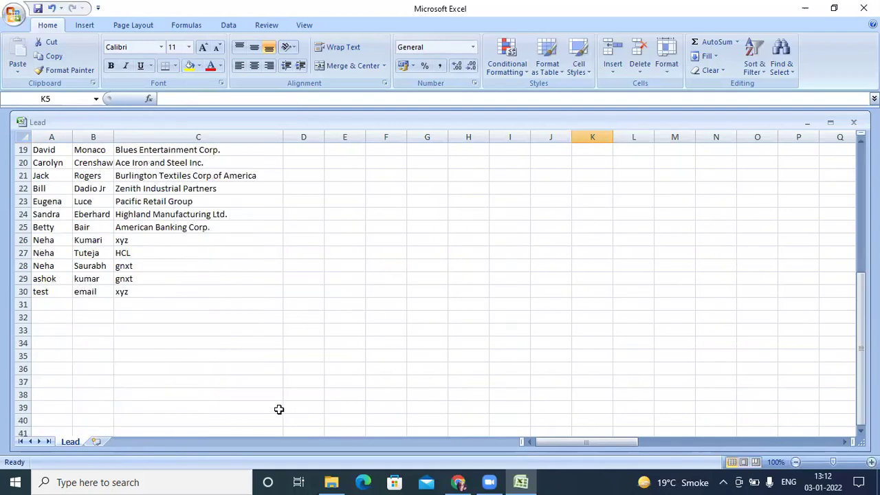
{"action": "left_click_drag", "start_coordinate": [257, 303], "coordinate": [19, 123]}
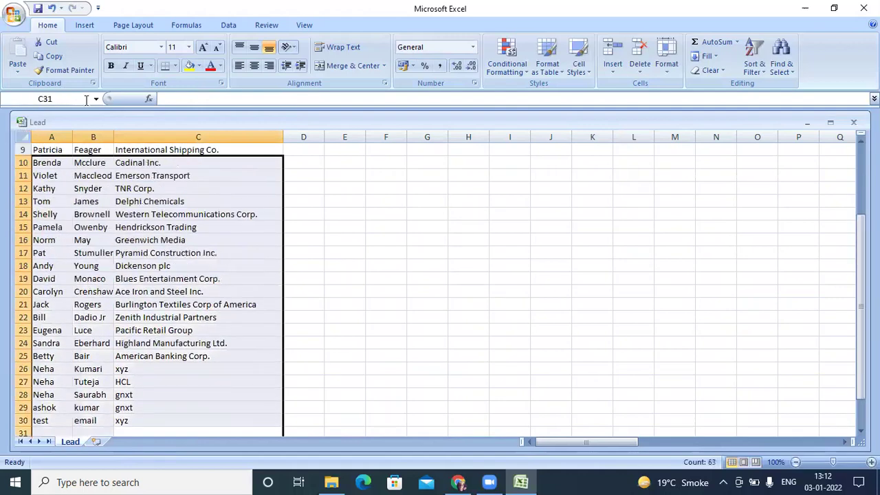
{"action": "right_click", "coordinate": [105, 231]}
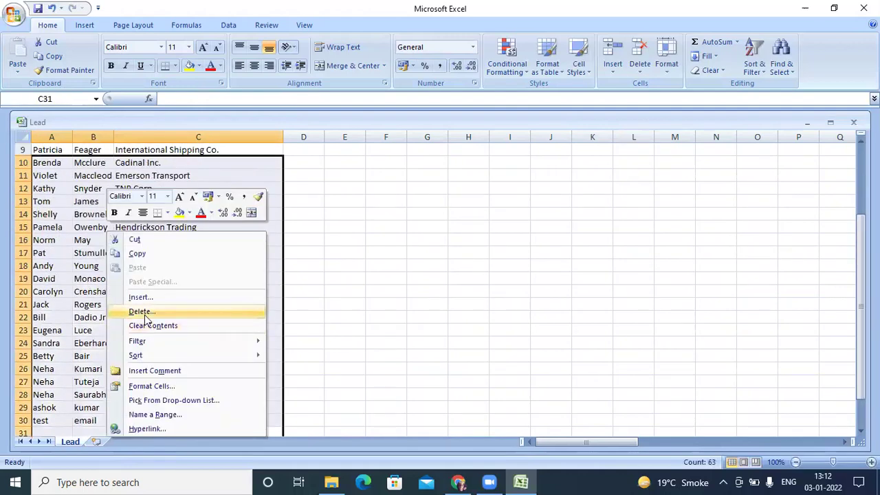
{"action": "left_click", "coordinate": [156, 311]}
{"action": "left_click", "coordinate": [124, 351]}
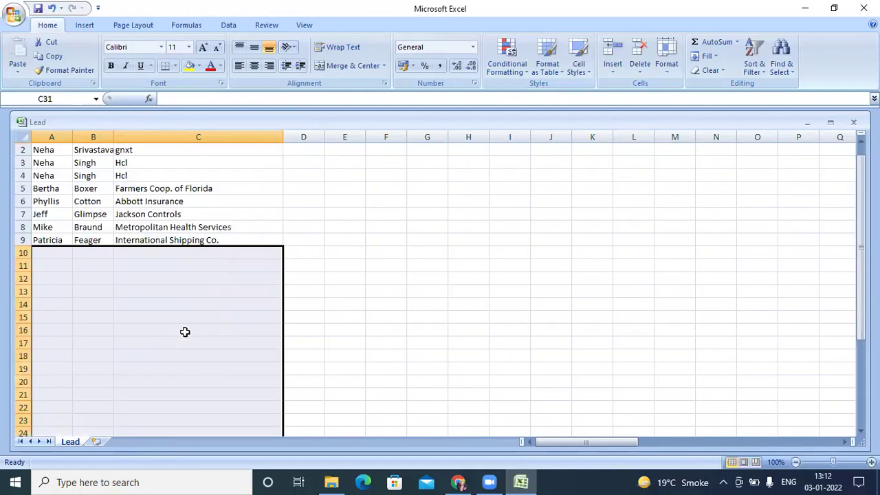
{"action": "left_click", "coordinate": [627, 341]}
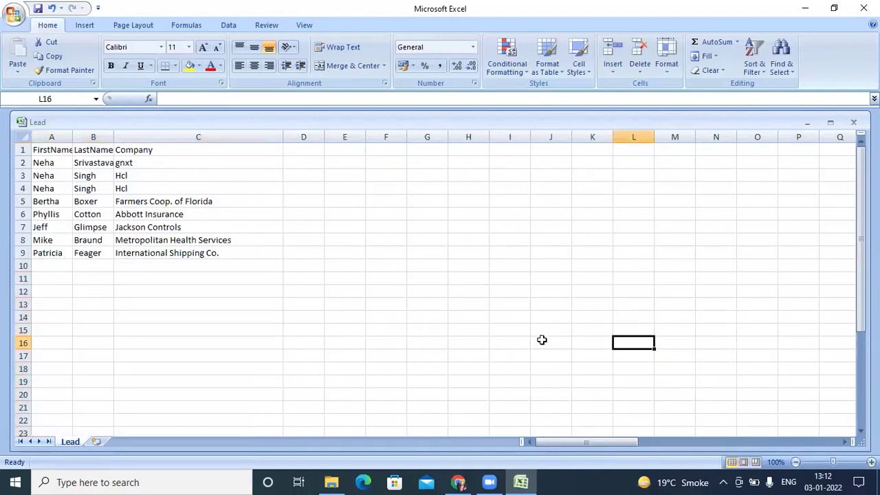
Step: Replace the first names in cells A4 and A3 with two different first names
{"action": "left_click", "coordinate": [50, 190]}
{"action": "key", "text": "BackSpace"}
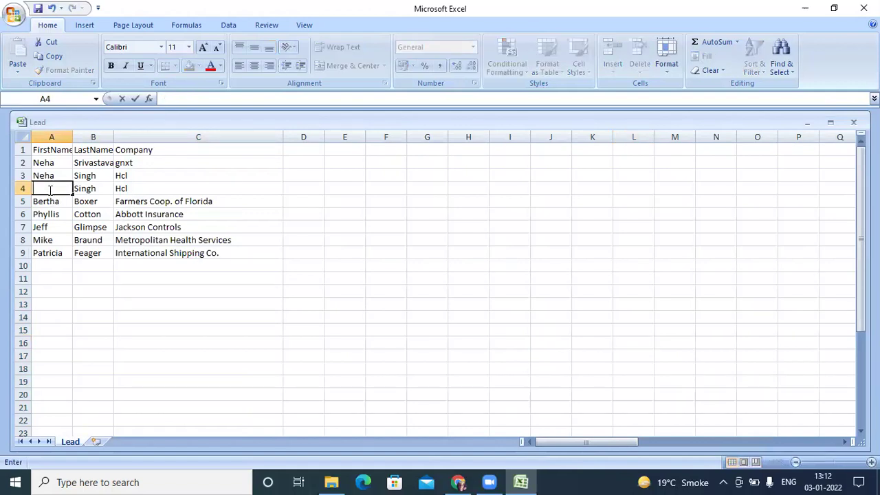
{"action": "type", "text": "Sa"}
{"action": "key", "text": "BackSpace"}
{"action": "type", "text": "uraj"}
{"action": "key", "text": "Up"}
{"action": "key", "text": "BackSpace"}
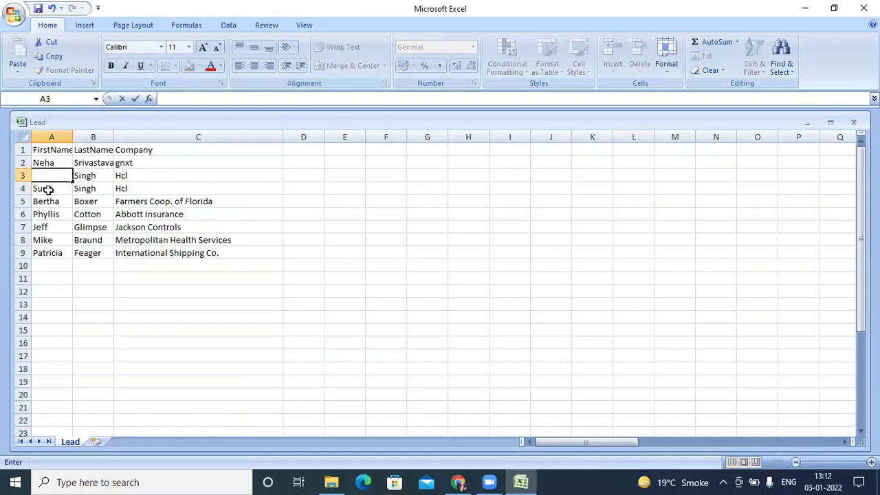
{"action": "type", "text": "Ishu"}
{"action": "left_click", "coordinate": [128, 327]}
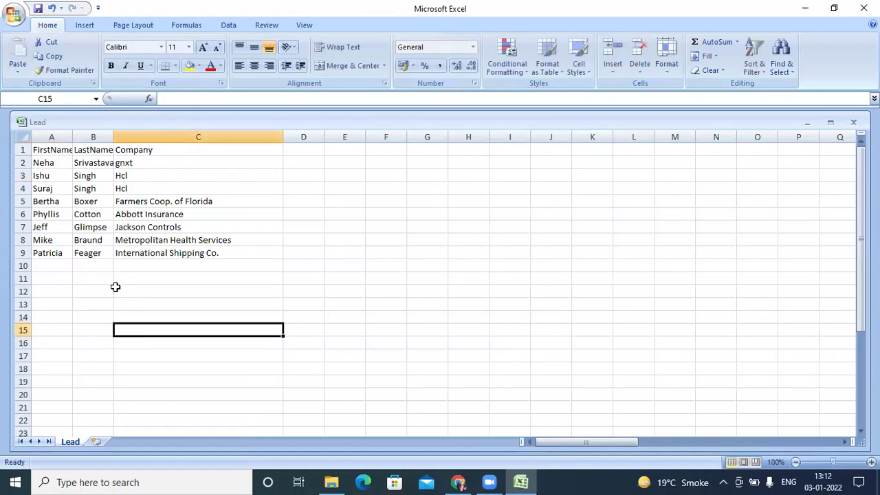
Step: Replace the last names in cells B3 and B4 with two different last names
{"action": "left_click", "coordinate": [110, 180]}
{"action": "key", "text": "BackSpace"}
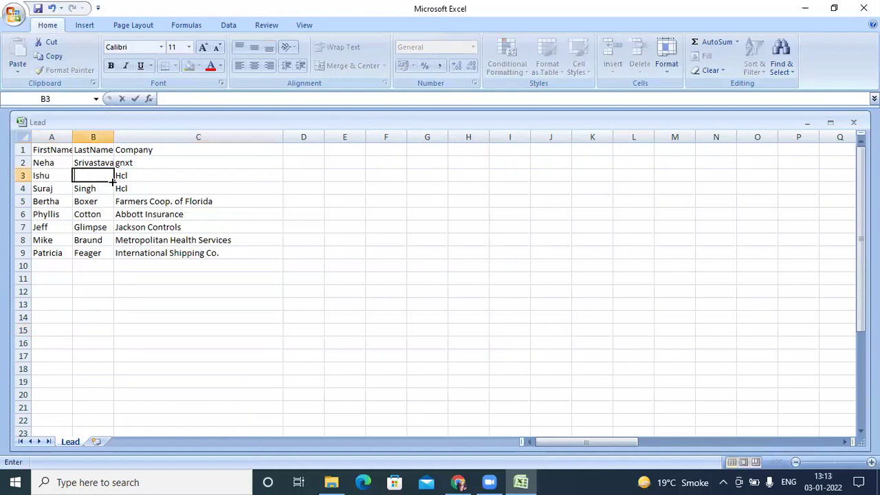
{"action": "type", "text": "S"}
{"action": "key", "text": "BackSpace"}
{"action": "type", "text": "Rani"}
{"action": "key", "text": "Return"}
{"action": "key", "text": "BackSpace"}
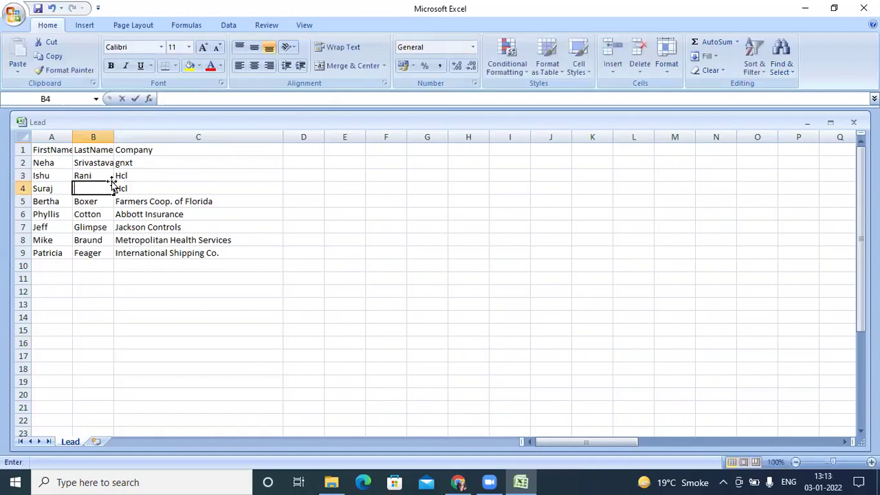
{"action": "type", "text": "S"}
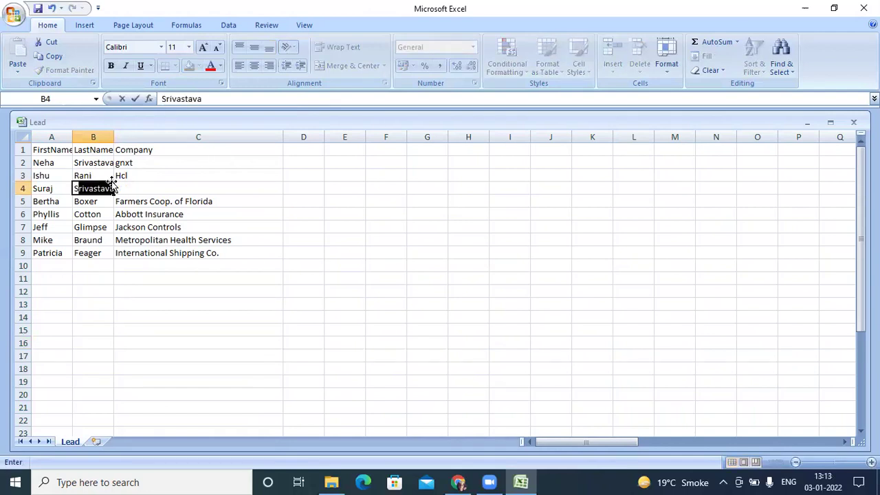
{"action": "key", "text": "BackSpace"}
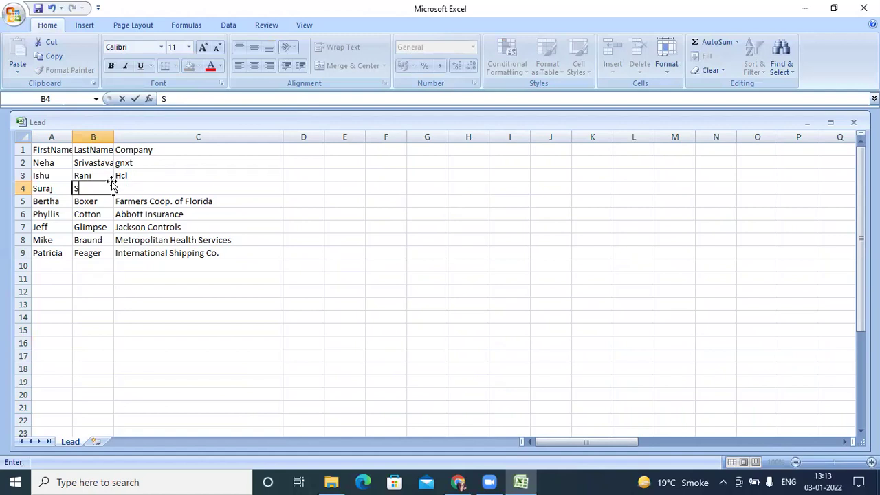
{"action": "type", "text": "ahib"}
{"action": "left_click", "coordinate": [128, 275]}
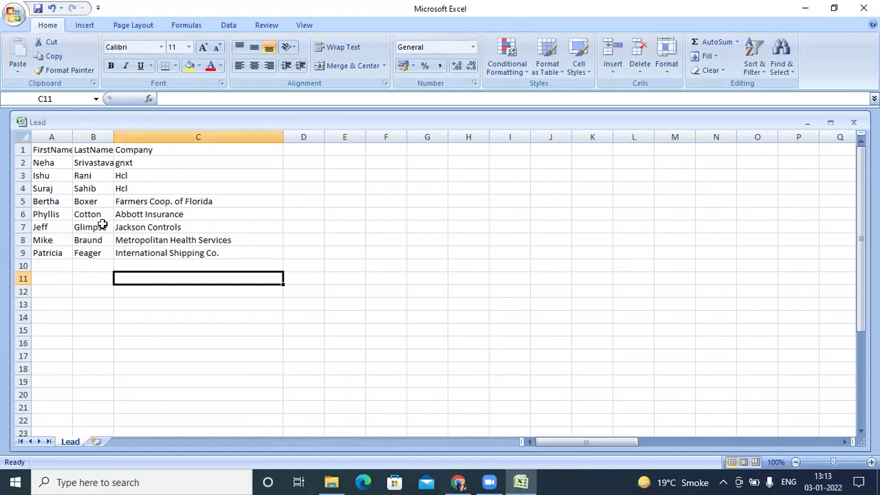
Step: Enter new last names for the leads in cells B5 and B6
{"action": "left_click", "coordinate": [95, 200]}
{"action": "type", "text": "D"}
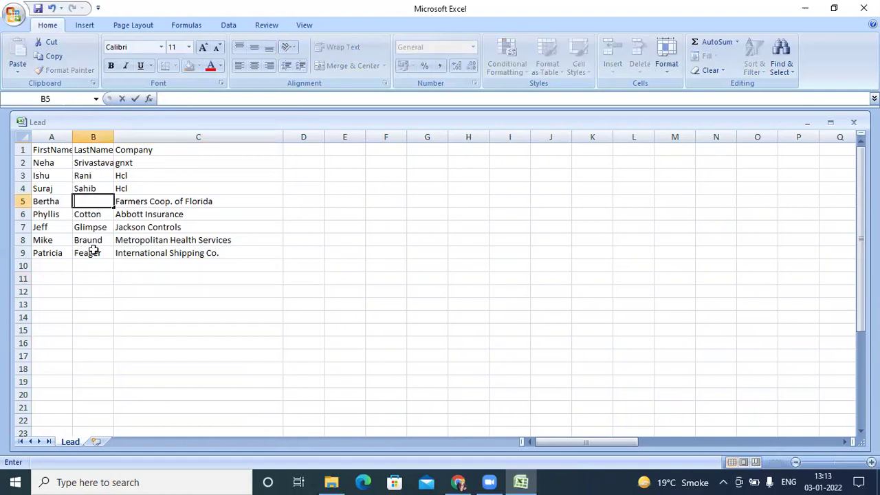
{"action": "type", "text": "ancer"}
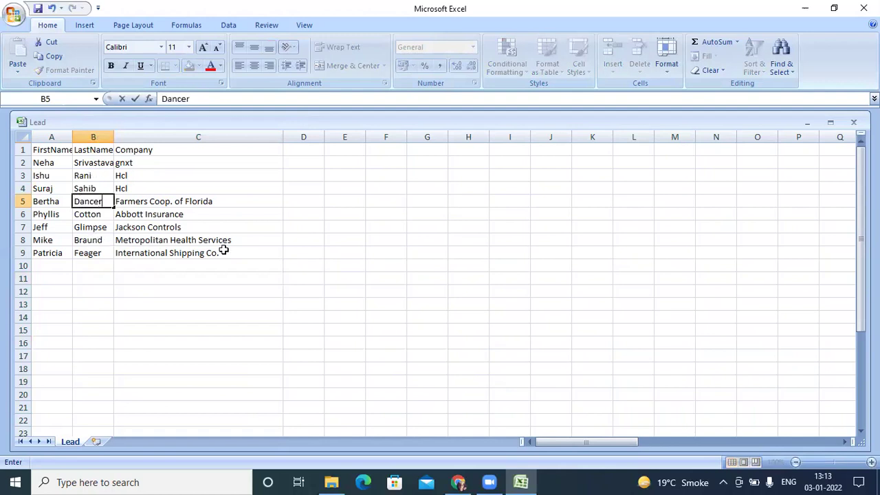
{"action": "key", "text": "Return"}
{"action": "key", "text": "BackSpace"}
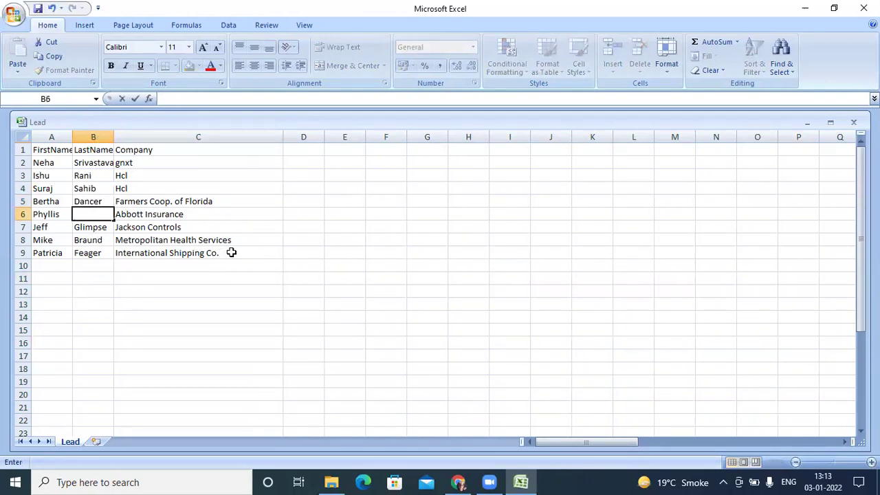
{"action": "type", "text": "Rice"}
{"action": "key", "text": "Return"}
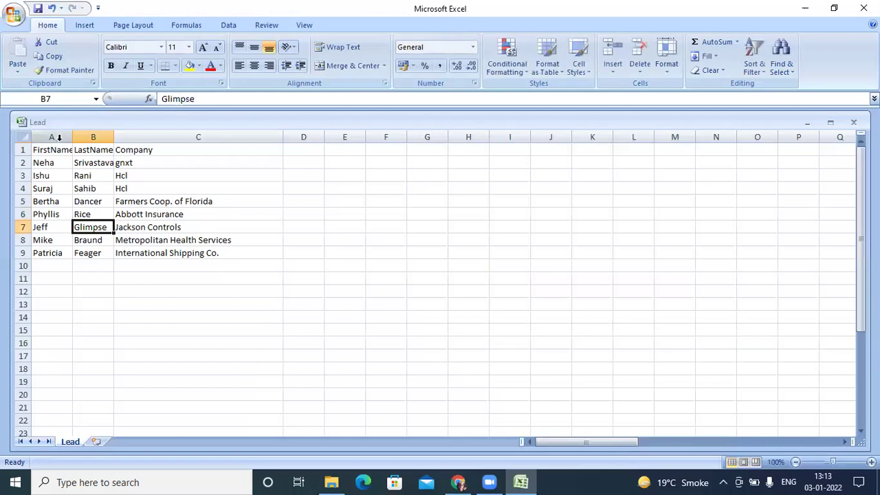
Step: Enter new last names for the leads in cells B7, B8 and B9
{"action": "key", "text": "BackSpace"}
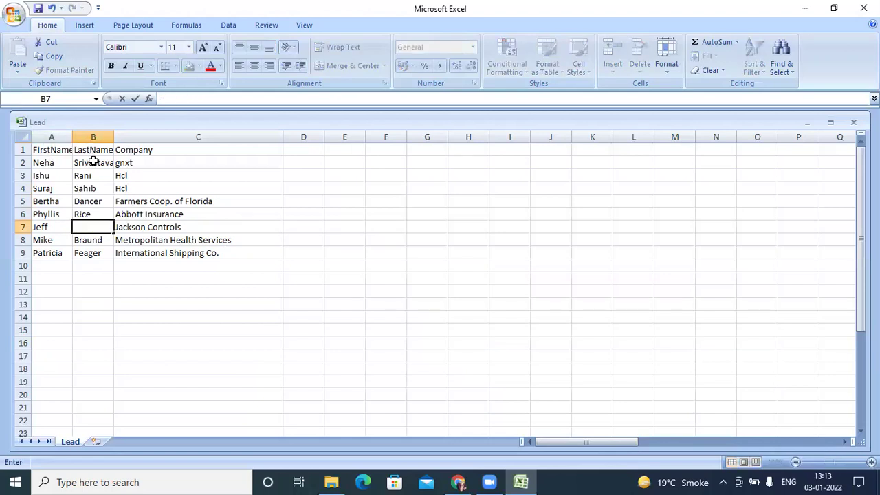
{"action": "type", "text": "High"}
{"action": "key", "text": "Return"}
{"action": "key", "text": "BackSpace"}
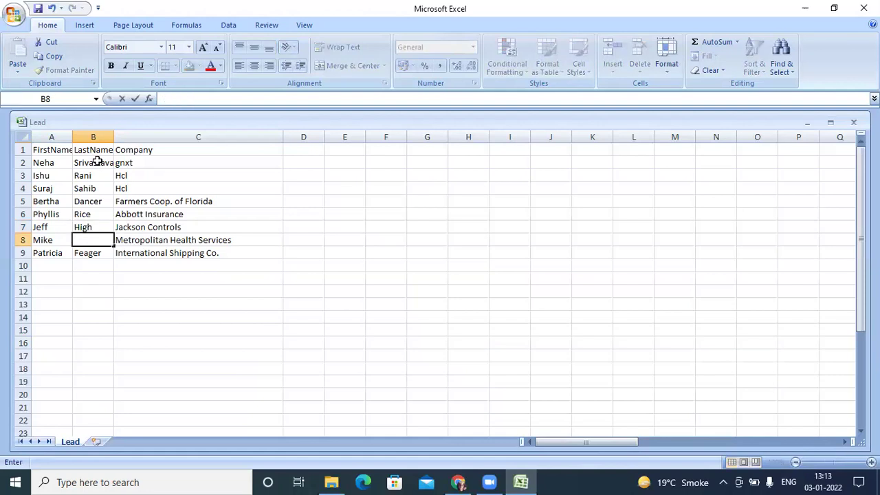
{"action": "type", "text": "SIngh"}
{"action": "key", "text": "Return"}
{"action": "type", "text": "\\"}
{"action": "key", "text": "BackSpace"}
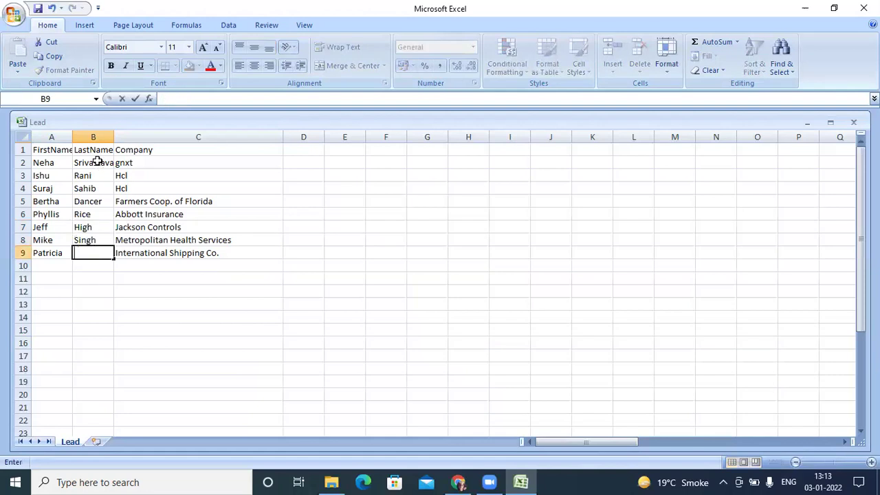
{"action": "type", "text": "Jatt"}
Step: Clear the last name in cell B2 and enter a different one
{"action": "double_click", "coordinate": [96, 163]}
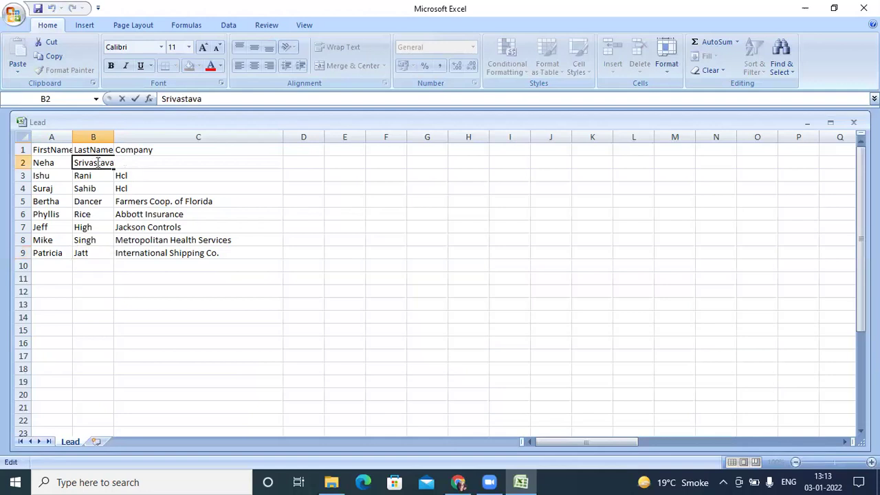
{"action": "key", "text": "BackSpace"}
{"action": "key", "text": "Delete"}
{"action": "key", "text": "Delete"}
{"action": "key", "text": "Delete"}
{"action": "key", "text": "Delete"}
{"action": "key", "text": "BackSpace"}
{"action": "key", "text": "BackSpace"}
{"action": "key", "text": "BackSpace"}
{"action": "key", "text": "BackSpace"}
{"action": "key", "text": "BackSpace"}
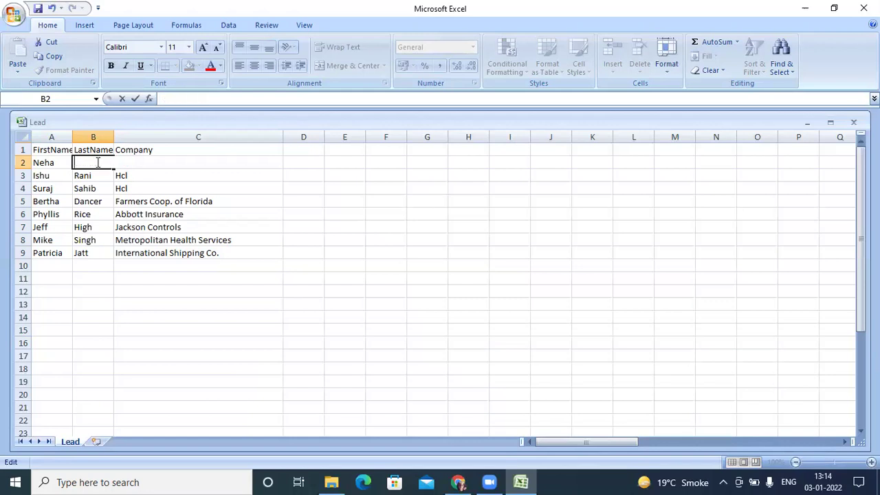
{"action": "type", "text": "Ahuja"}
{"action": "key", "text": "Tab"}
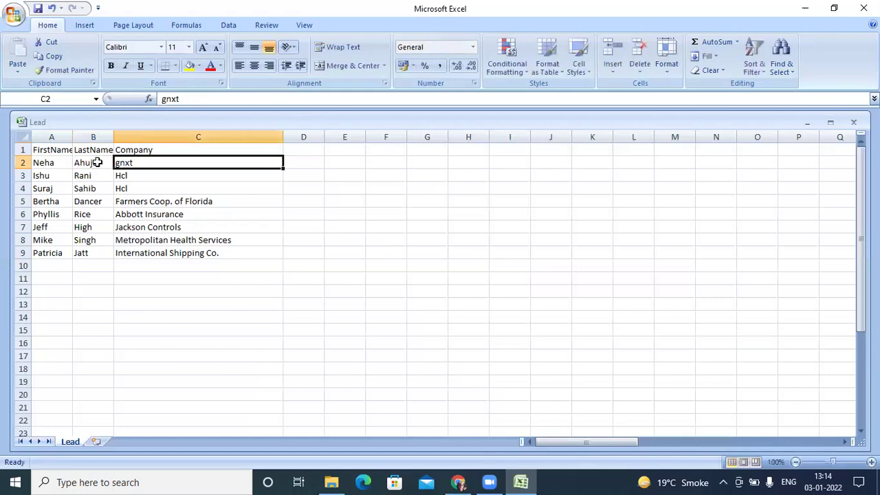
Step: Change the companies in cells C2, C3 and C4 to infosys, tcs and cloud
{"action": "key", "text": "BackSpace"}
{"action": "type", "text": "info"}
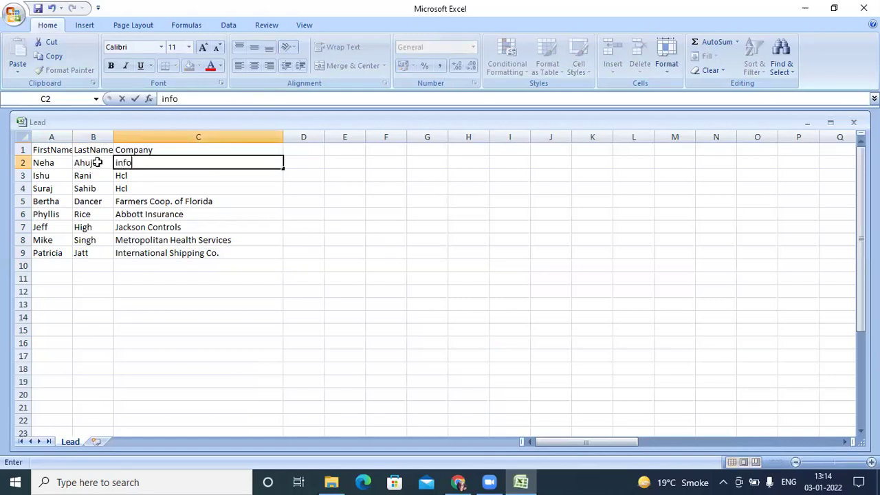
{"action": "type", "text": "sys"}
{"action": "key", "text": "Return"}
{"action": "key", "text": "BackSpace"}
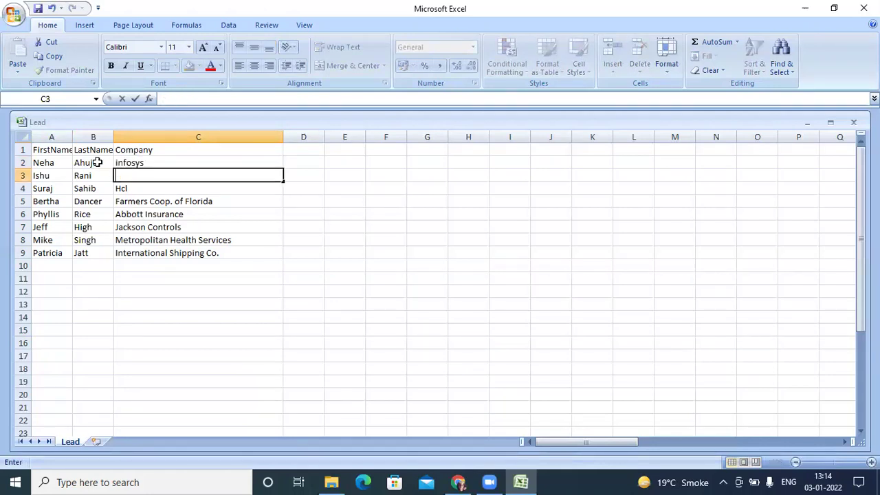
{"action": "type", "text": "tcs"}
{"action": "key", "text": "Return"}
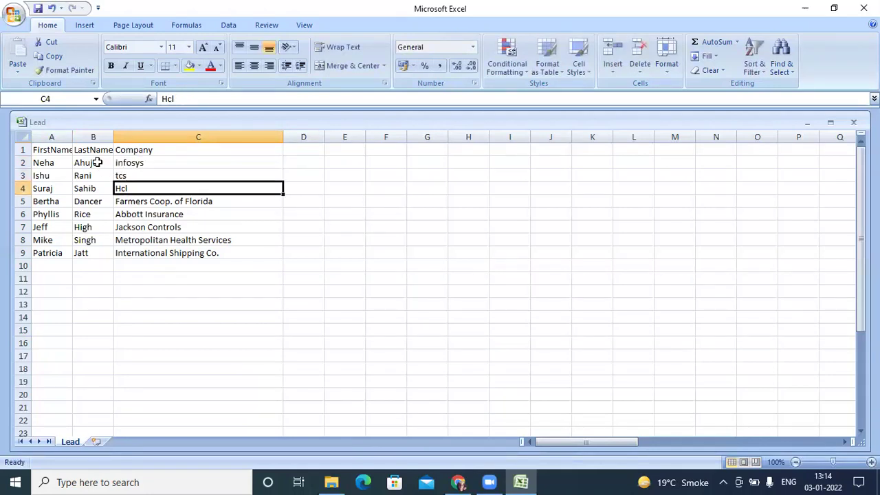
{"action": "key", "text": "BackSpace"}
{"action": "type", "text": "cloud"}
{"action": "key", "text": "Tab"}
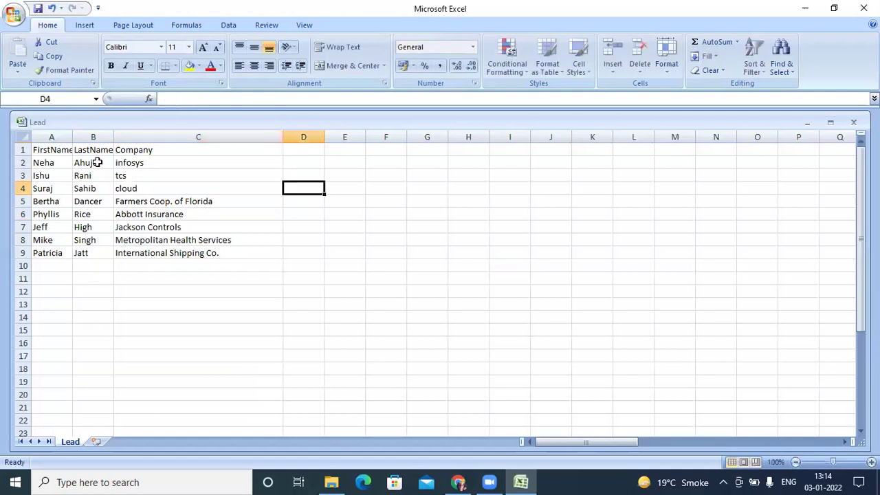
Step: Change the companies in cells C5 and C6 to accenture and tech mahindra
{"action": "key", "text": "Return"}
{"action": "key", "text": "BackSpace"}
{"action": "type", "text": "acc"}
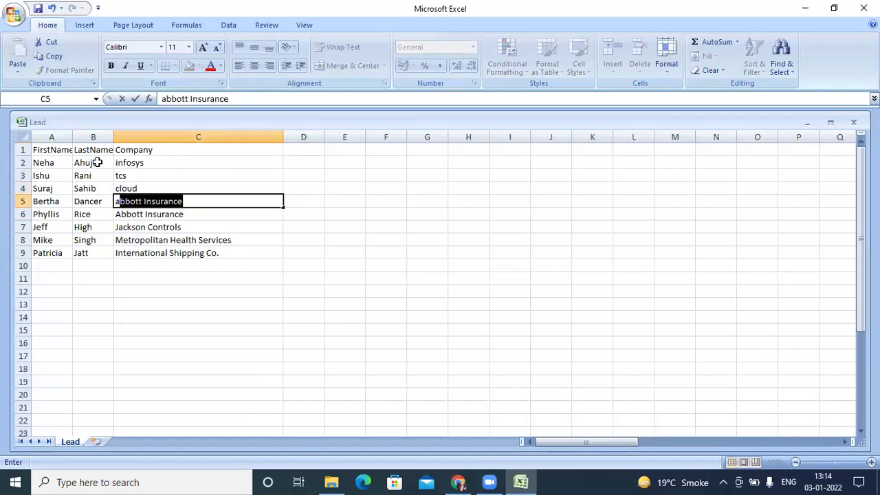
{"action": "type", "text": "enture"}
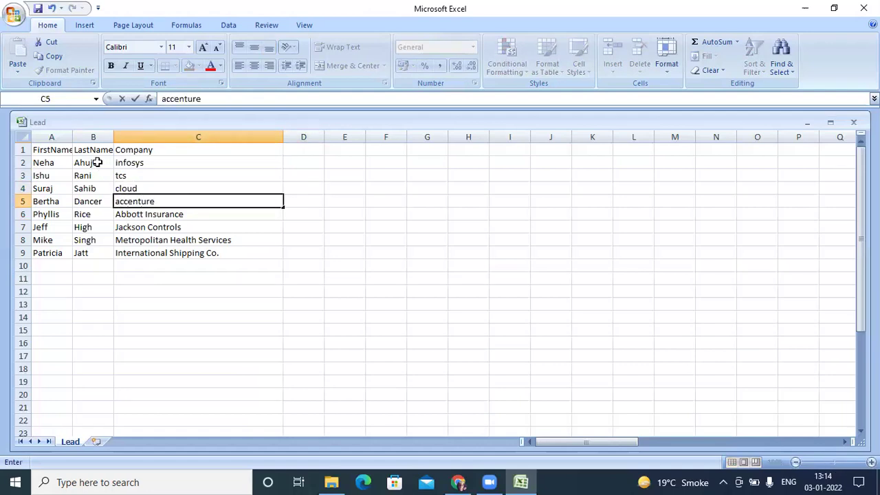
{"action": "key", "text": "Return"}
{"action": "key", "text": "BackSpace"}
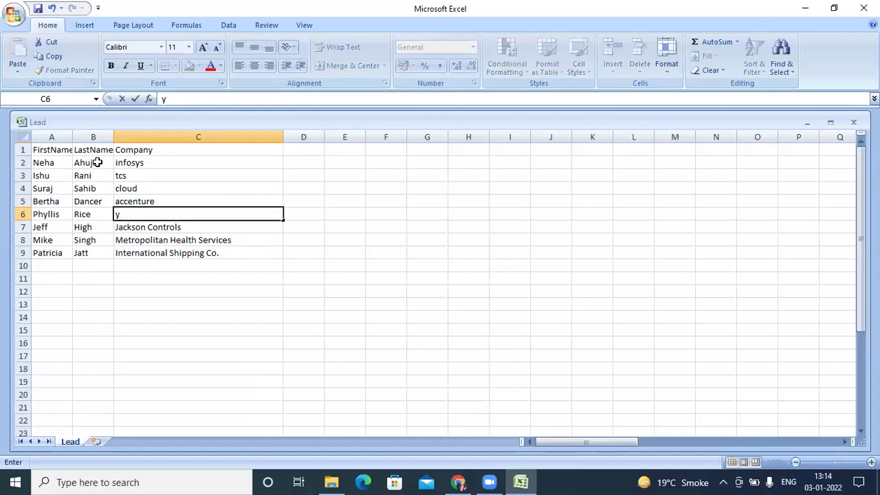
{"action": "type", "text": "tech mahindra"}
{"action": "key", "text": "Return"}
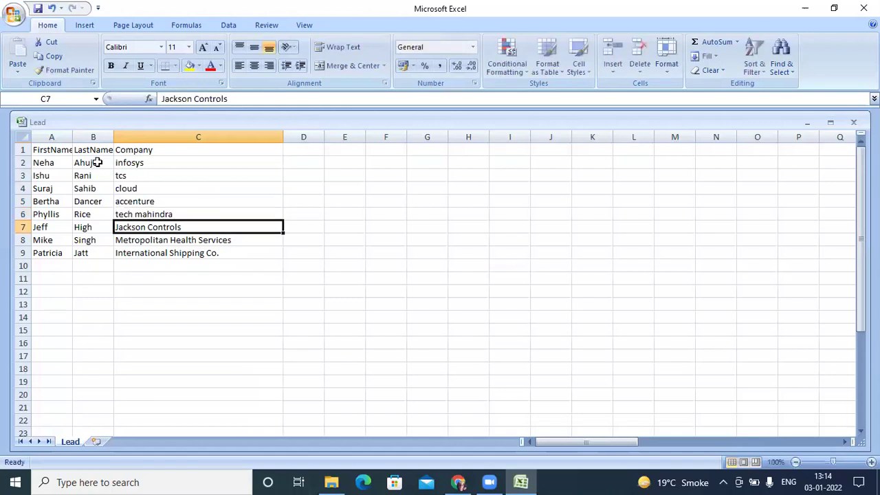
Step: Replace the company in cell C7 with wipro
{"action": "key", "text": "Return"}
{"action": "key", "text": "Up"}
{"action": "key", "text": "BackSpace"}
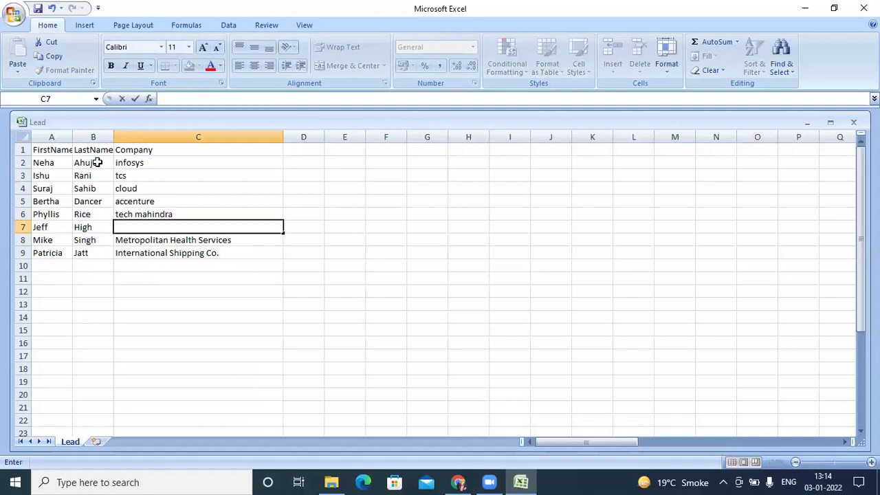
{"action": "type", "text": "wipro"}
{"action": "key", "text": "Up"}
{"action": "key", "text": "Down"}
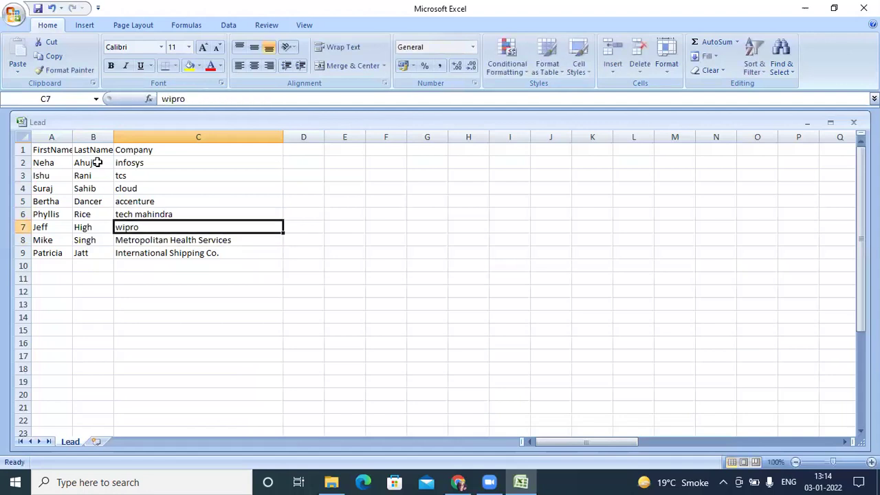
Step: Change the companies in cells C8 and C9 to dmrc and synopsis
{"action": "key", "text": "Down"}
{"action": "key", "text": "Down"}
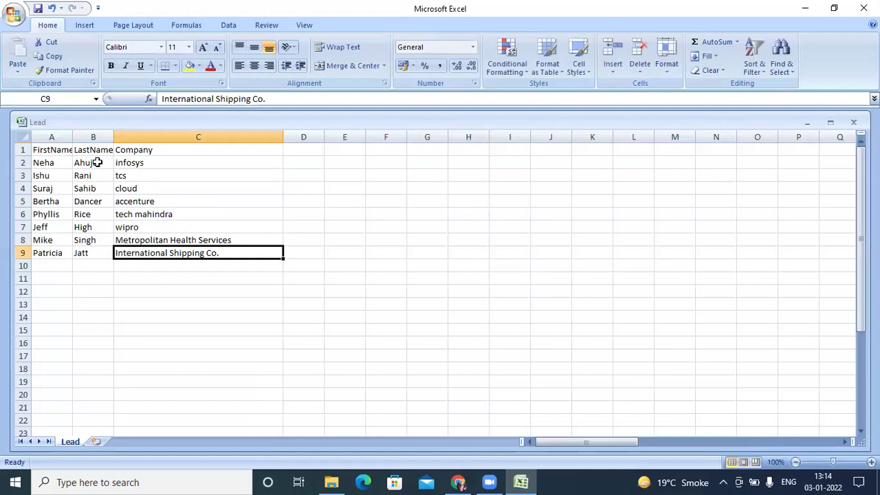
{"action": "key", "text": "Up"}
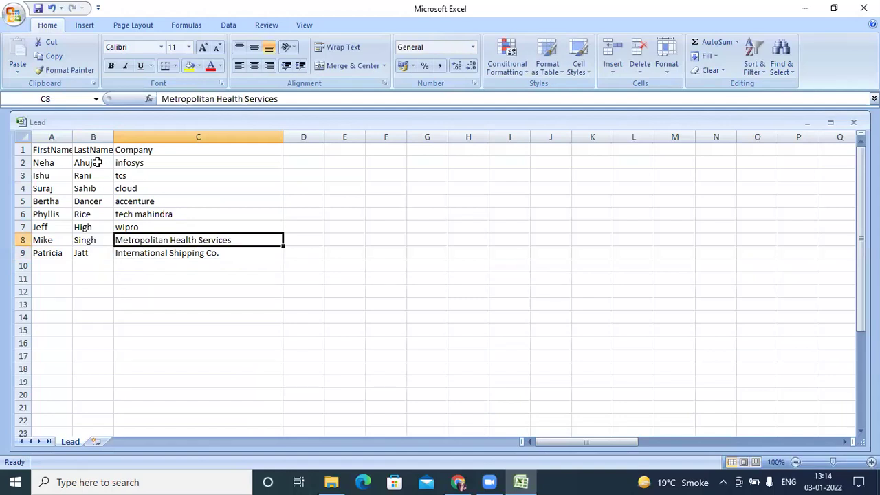
{"action": "key", "text": "BackSpace"}
{"action": "type", "text": "dn"}
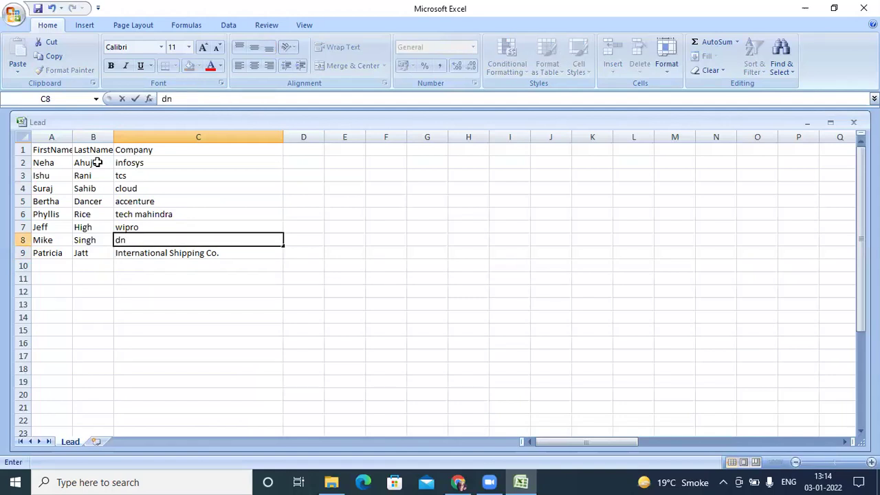
{"action": "key", "text": "BackSpace"}
{"action": "type", "text": "mrc"}
{"action": "key", "text": "Return"}
{"action": "key", "text": "BackSpace"}
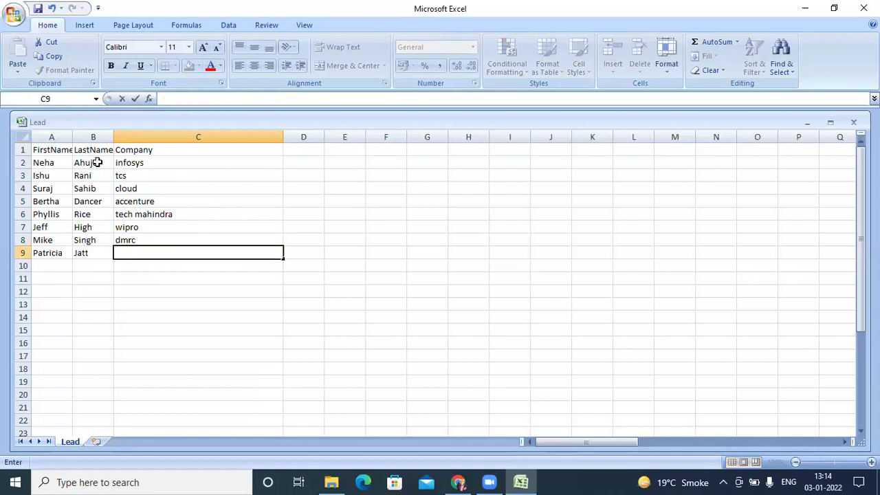
{"action": "type", "text": "synopsis"}
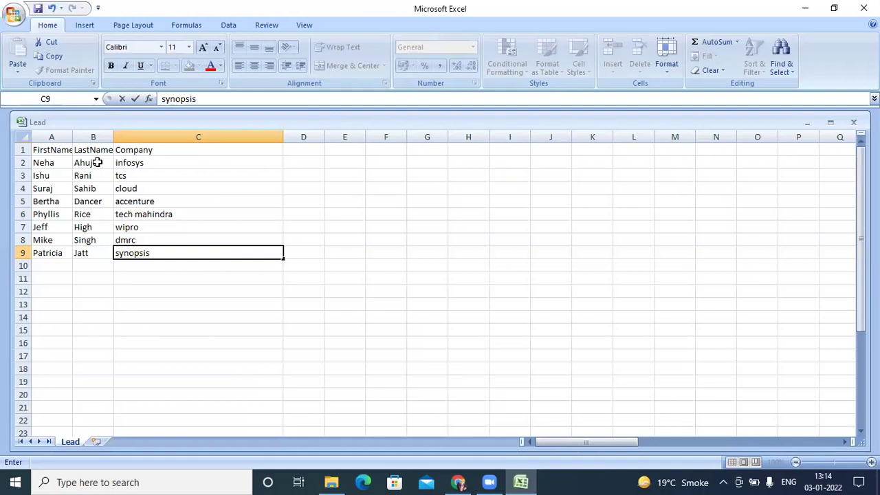
Step: Save the edited Lead.csv workbook, keeping the CSV (Comma delimited) format
{"action": "left_click", "coordinate": [13, 15]}
{"action": "left_click", "coordinate": [38, 103]}
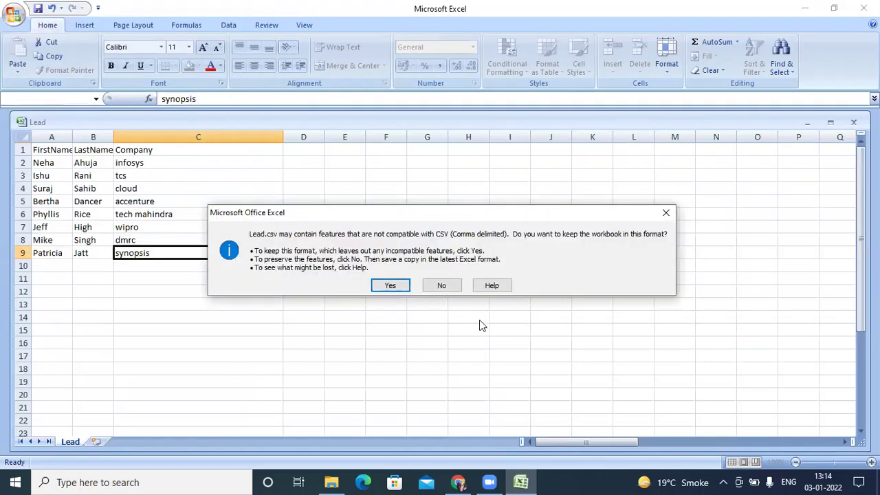
{"action": "left_click", "coordinate": [389, 286]}
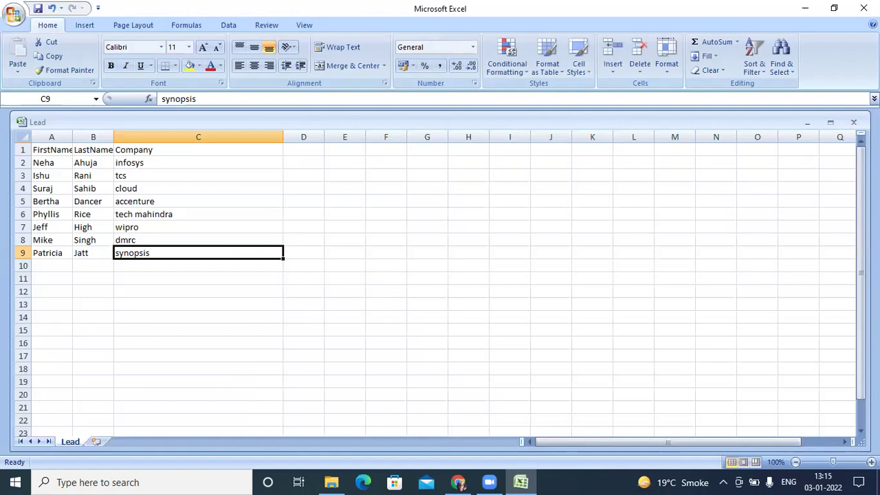
Step: Close the workbook, saving it to the Desktop as "Leadpdate leads" in CSV (Comma delimited) format
{"action": "left_click", "coordinate": [863, 8]}
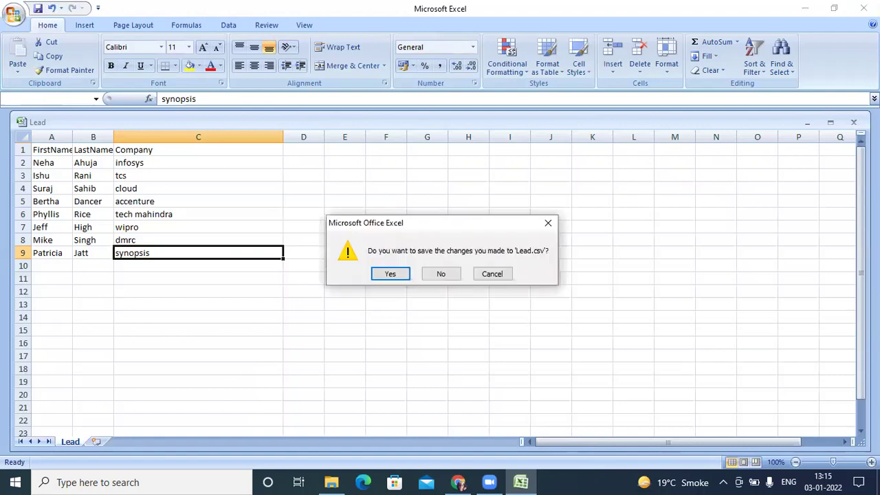
{"action": "left_click", "coordinate": [375, 274]}
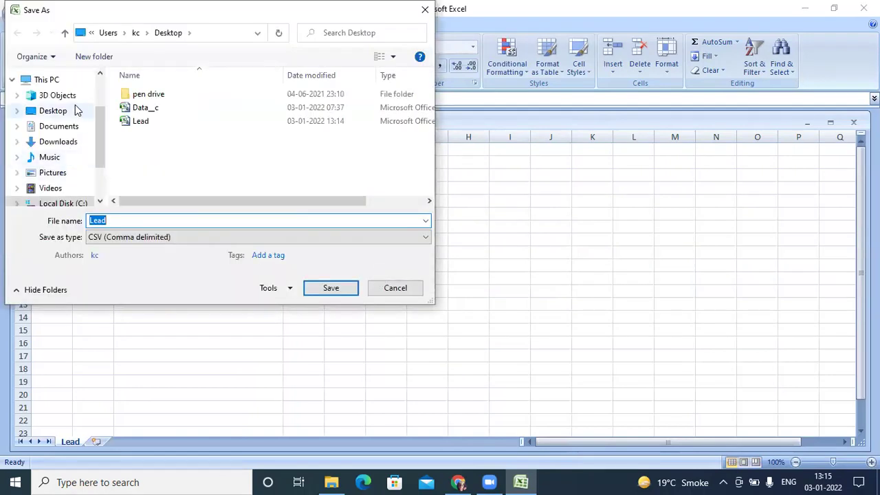
{"action": "left_click", "coordinate": [62, 117]}
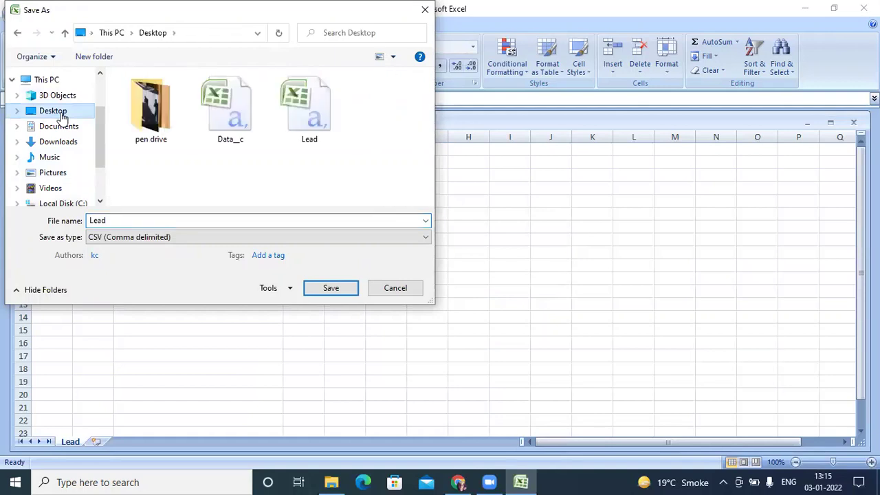
{"action": "double_click", "coordinate": [111, 219]}
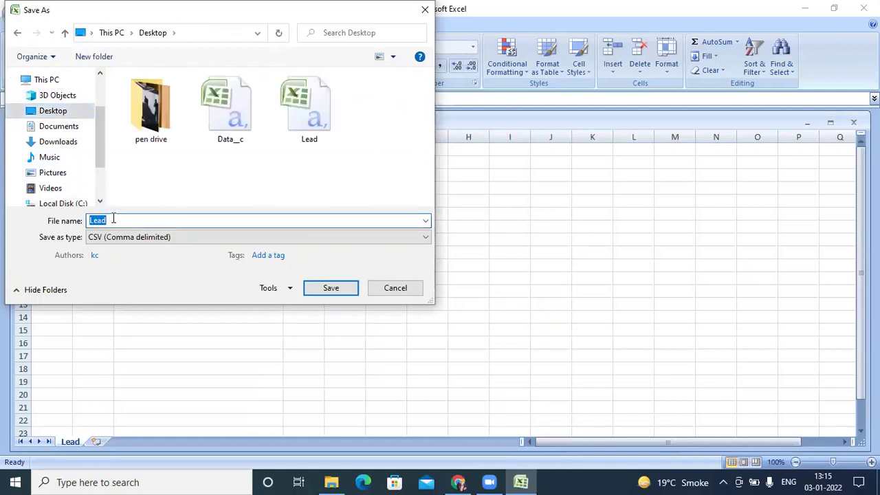
{"action": "left_click", "coordinate": [114, 219]}
{"action": "type", "text": "pdate leads"}
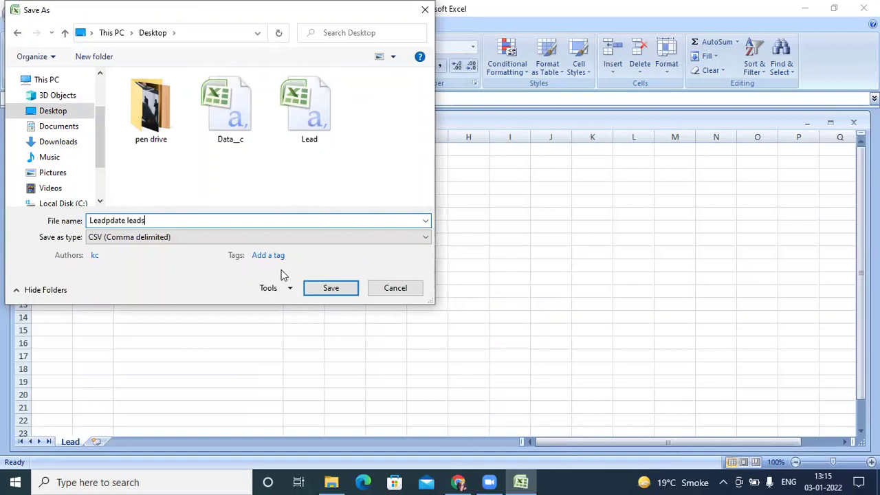
{"action": "left_click", "coordinate": [325, 291]}
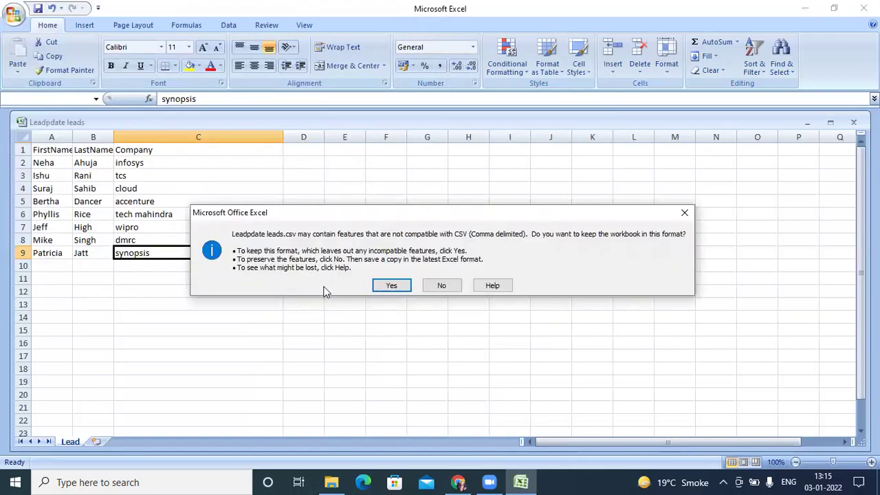
{"action": "left_click", "coordinate": [392, 286]}
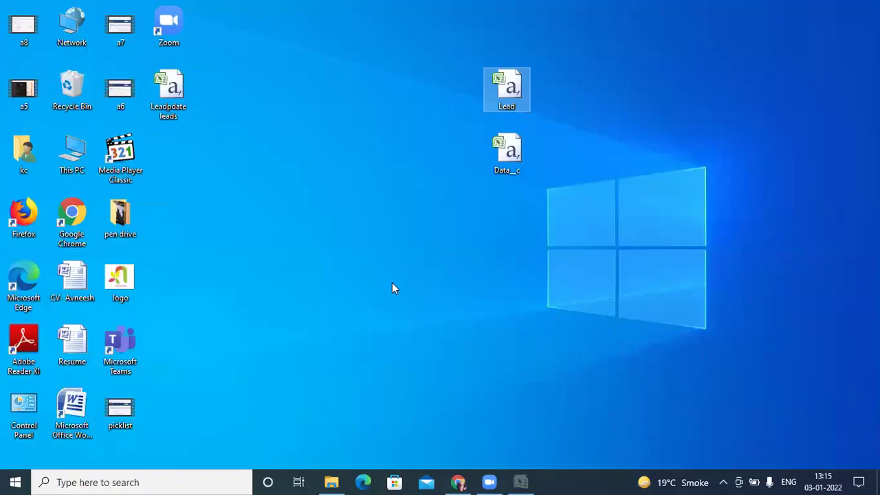
Step: Switch to Salesforce in Chrome and open the Schedule Data Export settings from the Monthly Export Service page
{"action": "left_click", "coordinate": [597, 150]}
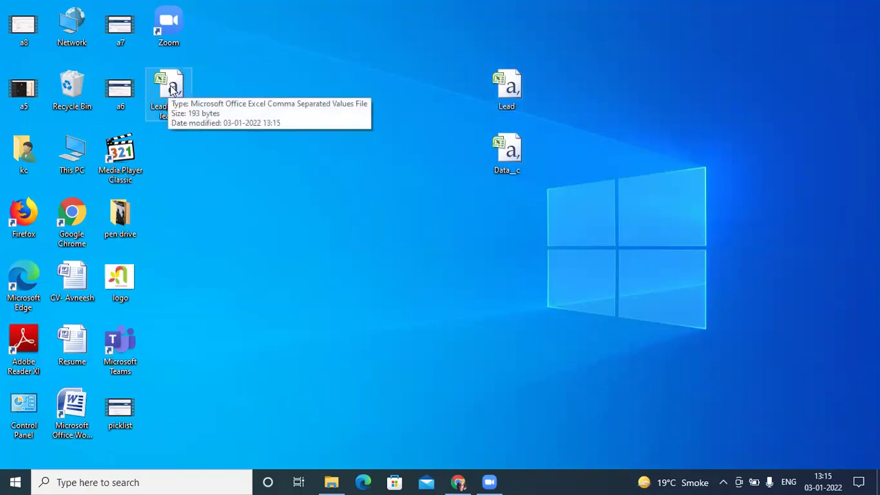
{"action": "left_click", "coordinate": [462, 481]}
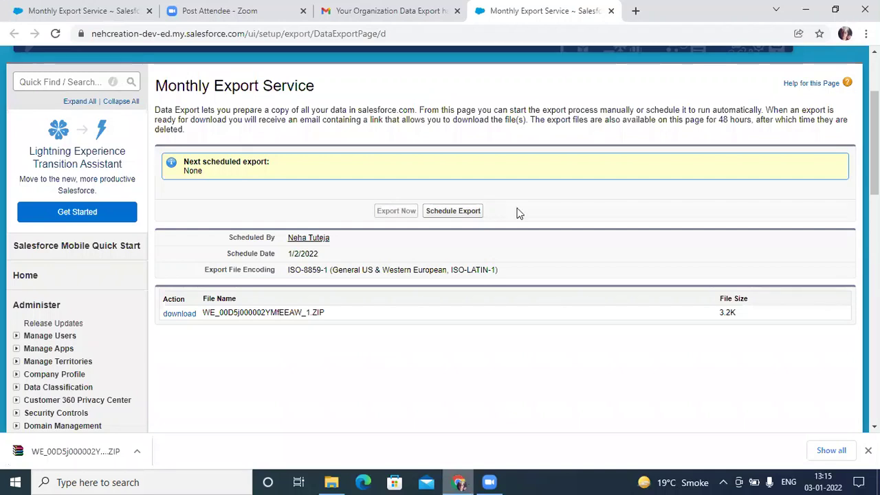
{"action": "left_click", "coordinate": [452, 215]}
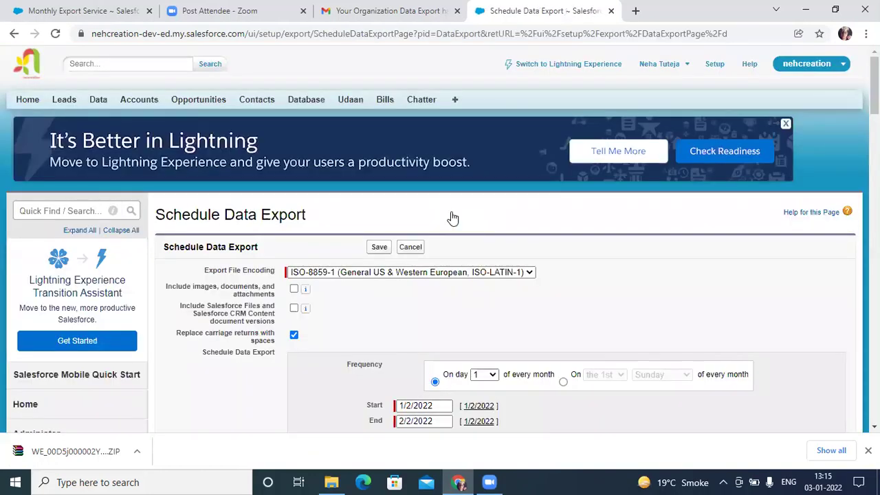
Step: Examine the export's monthly frequency days, preferred start times and list of data types available for export
{"action": "scroll", "coordinate": [526, 302], "scroll_direction": "down", "scroll_amount": 3}
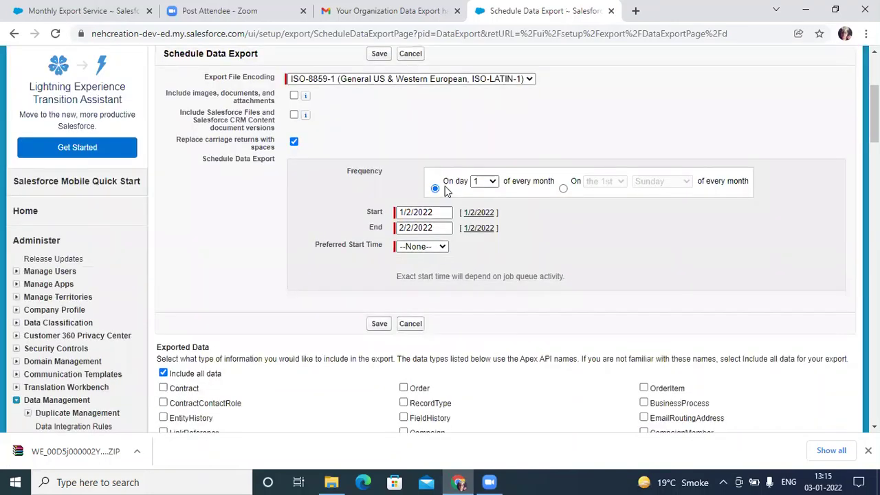
{"action": "left_click", "coordinate": [483, 181]}
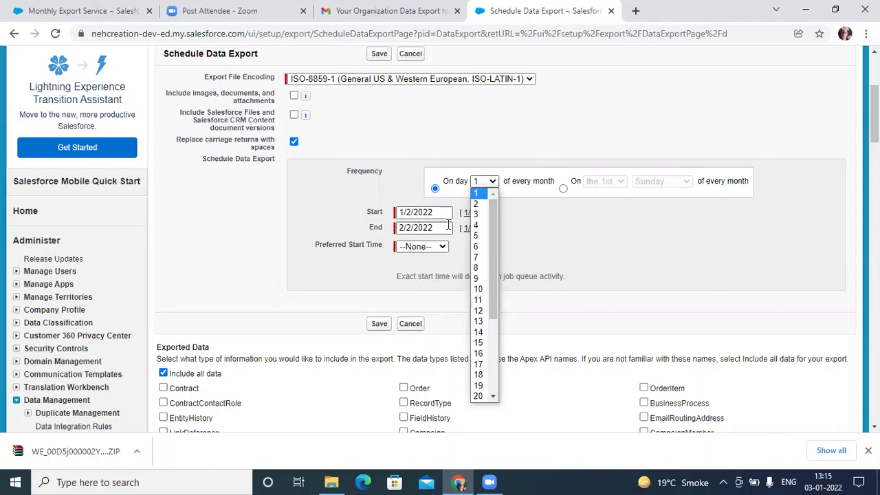
{"action": "left_click", "coordinate": [417, 248]}
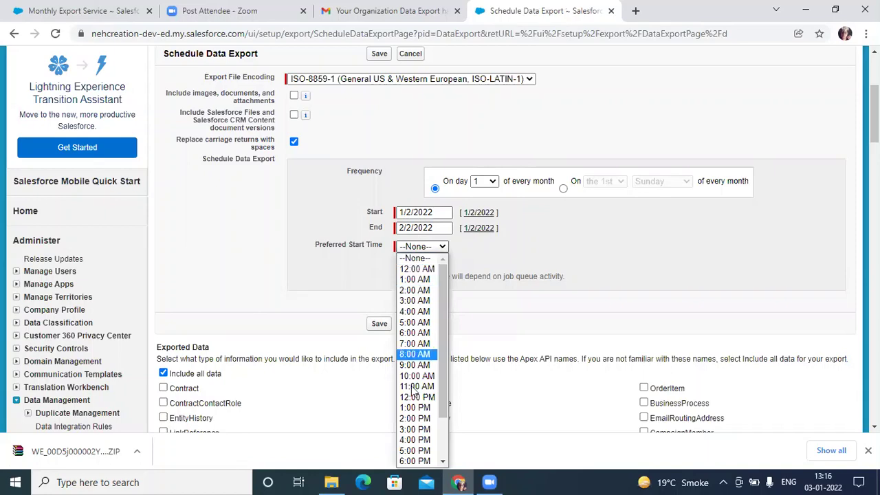
{"action": "left_click", "coordinate": [598, 260]}
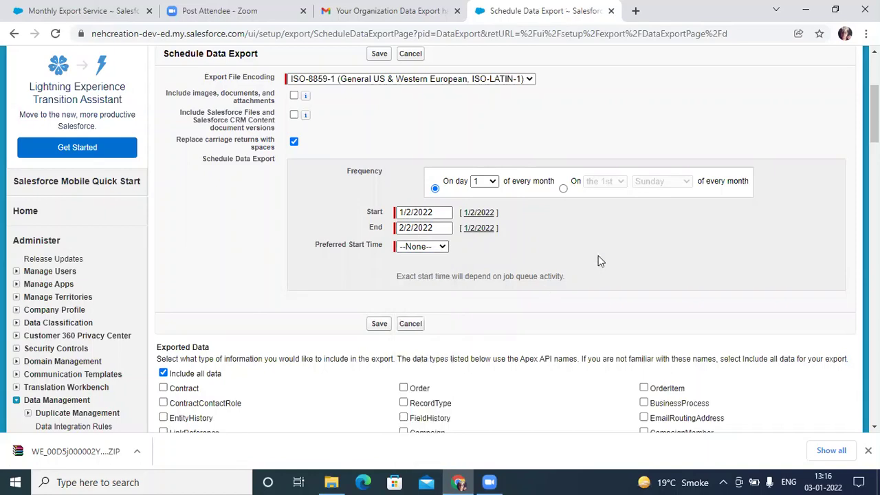
{"action": "scroll", "coordinate": [598, 260], "scroll_direction": "down", "scroll_amount": 3}
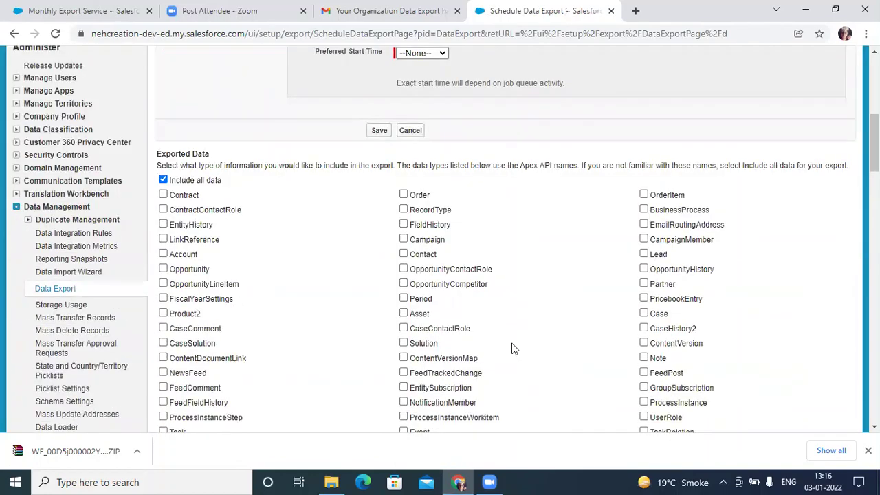
{"action": "scroll", "coordinate": [516, 334], "scroll_direction": "down", "scroll_amount": 15}
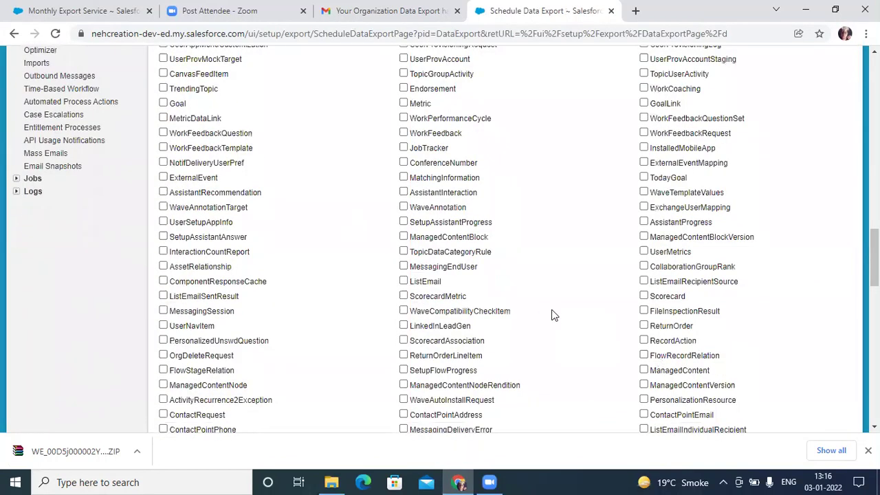
{"action": "scroll", "coordinate": [553, 309], "scroll_direction": "down", "scroll_amount": 3}
{"action": "scroll", "coordinate": [555, 308], "scroll_direction": "down", "scroll_amount": 1}
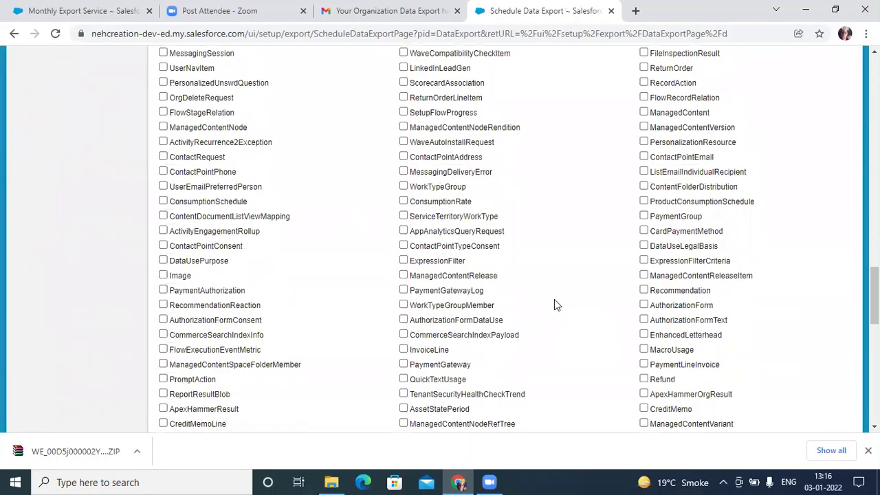
{"action": "scroll", "coordinate": [554, 306], "scroll_direction": "down", "scroll_amount": 4}
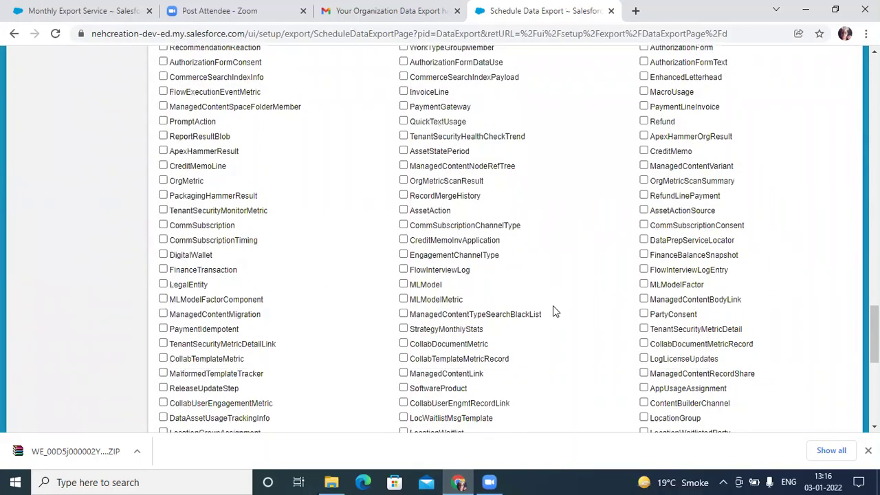